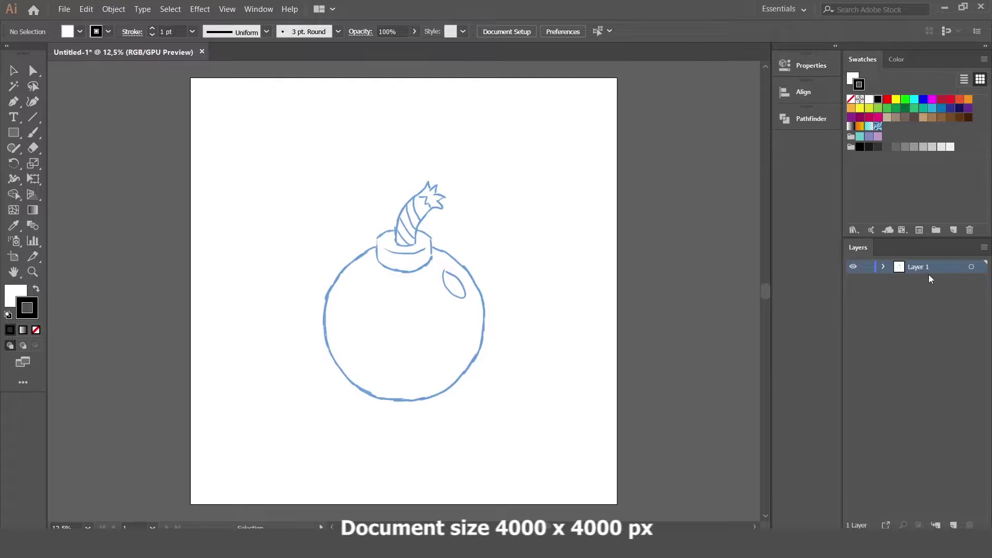
Open the layer options for Layer 1, which holds the bomb sketch
double_click(933, 270)
Rename Layer 1 to 'sketch', make it a template, and add a new layer above it
text(sketch)
click(433, 266)
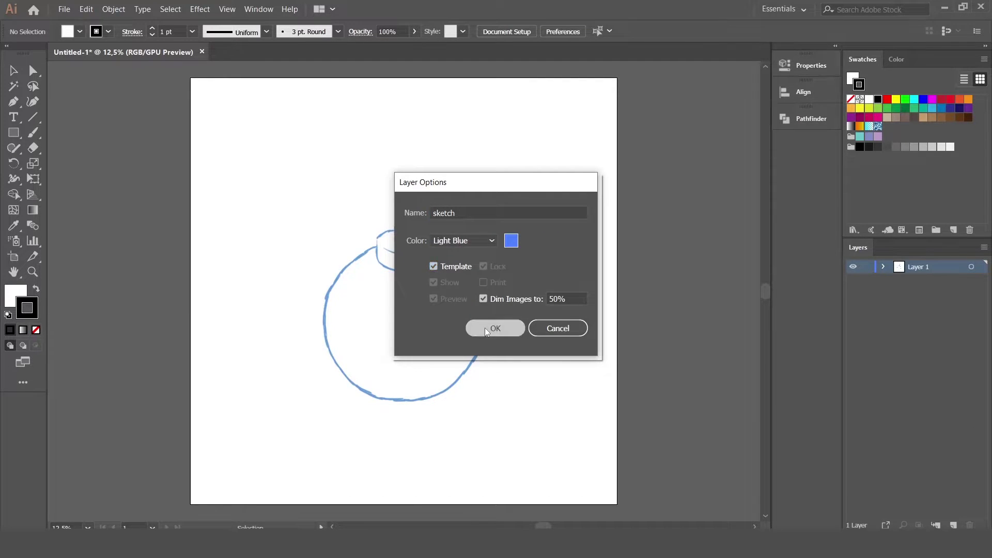
click(485, 327)
click(953, 524)
text(outline)
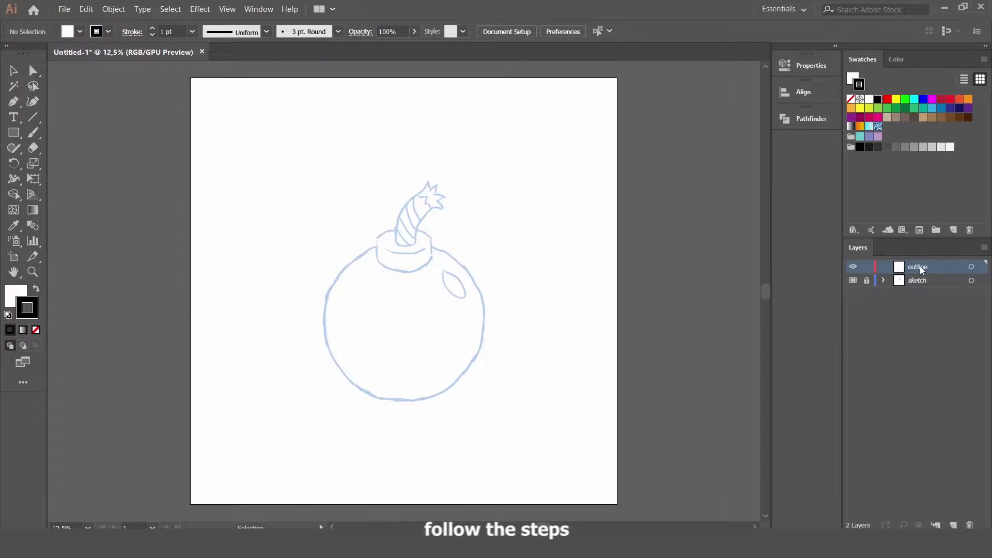
Draw a circle over the sketched bomb body and remove its fill
drag(11, 137, 77, 163)
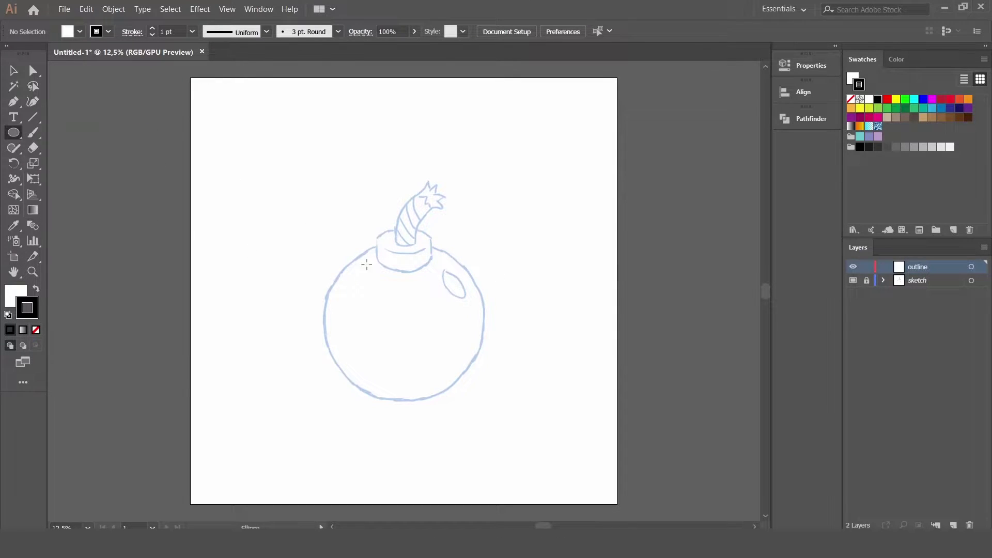
drag(404, 320, 471, 398)
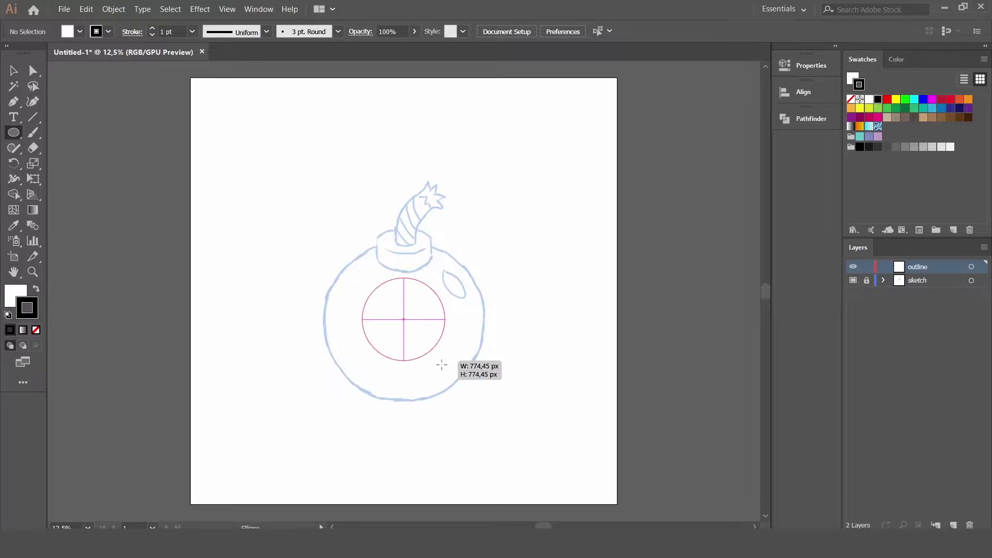
drag(471, 398, 471, 398)
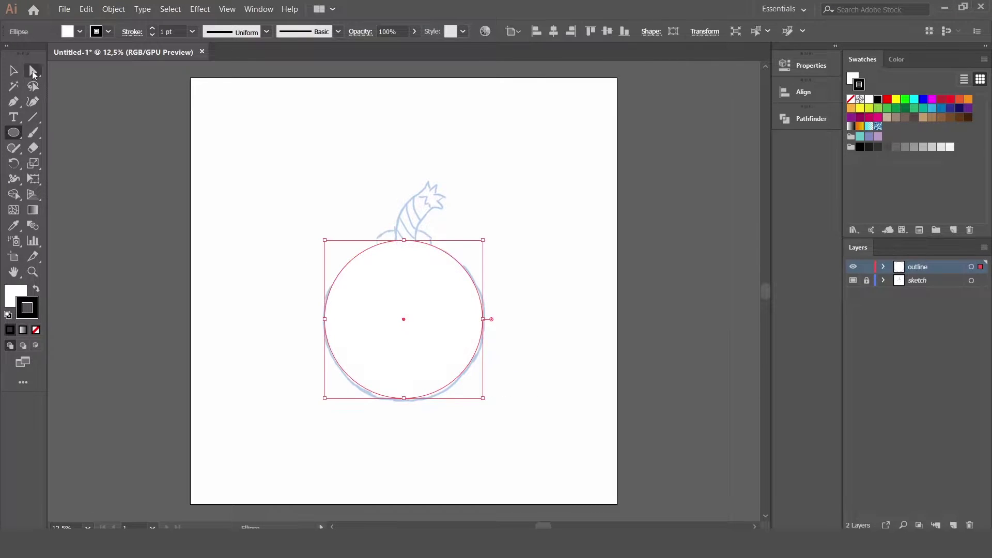
click(16, 296)
Give the circle a dark navy stroke colour (191828)
click(36, 330)
double_click(26, 308)
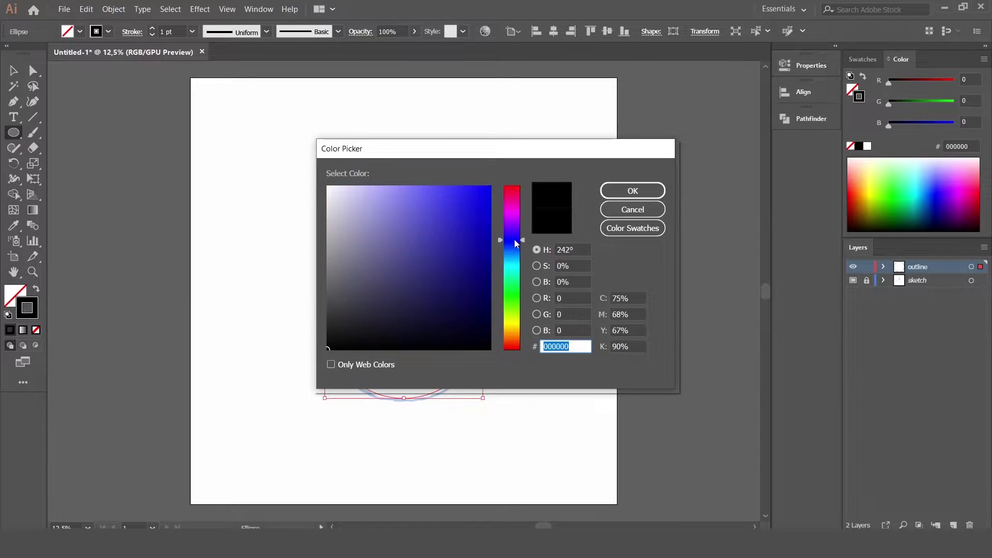
drag(519, 248, 515, 235)
click(393, 308)
drag(392, 309, 392, 317)
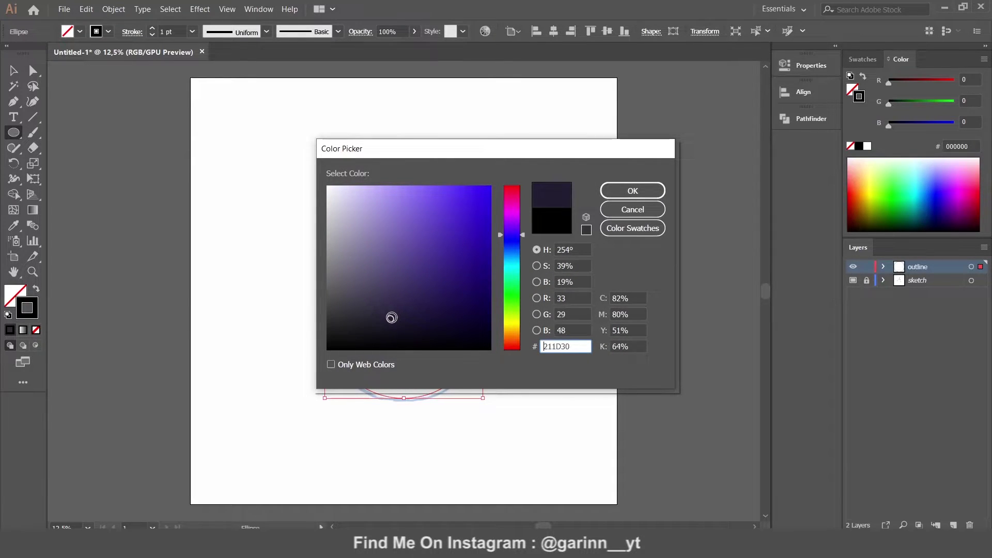
drag(501, 237, 501, 244)
drag(395, 320, 380, 330)
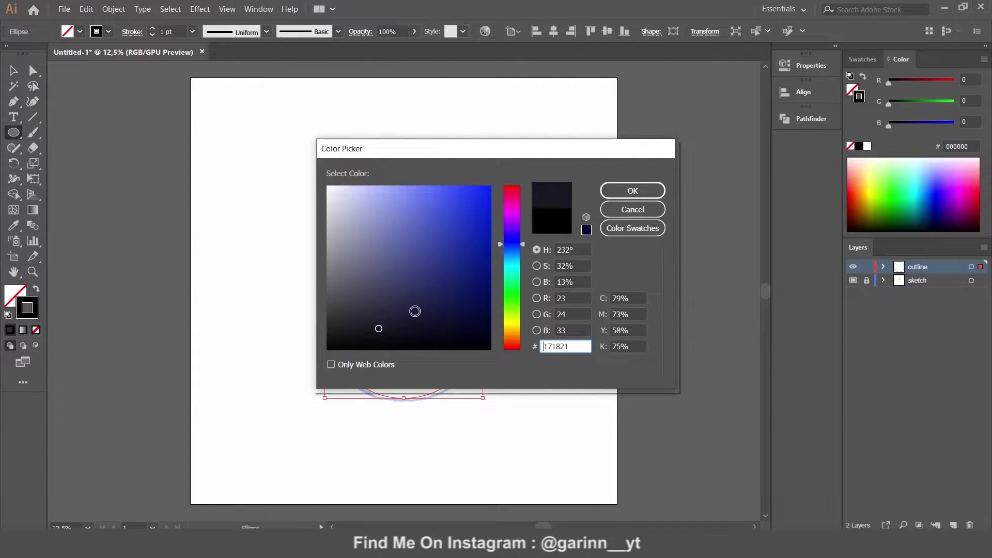
click(632, 191)
Set the circle's stroke weight to 60 pt
click(176, 26)
text(0)
key(Return)
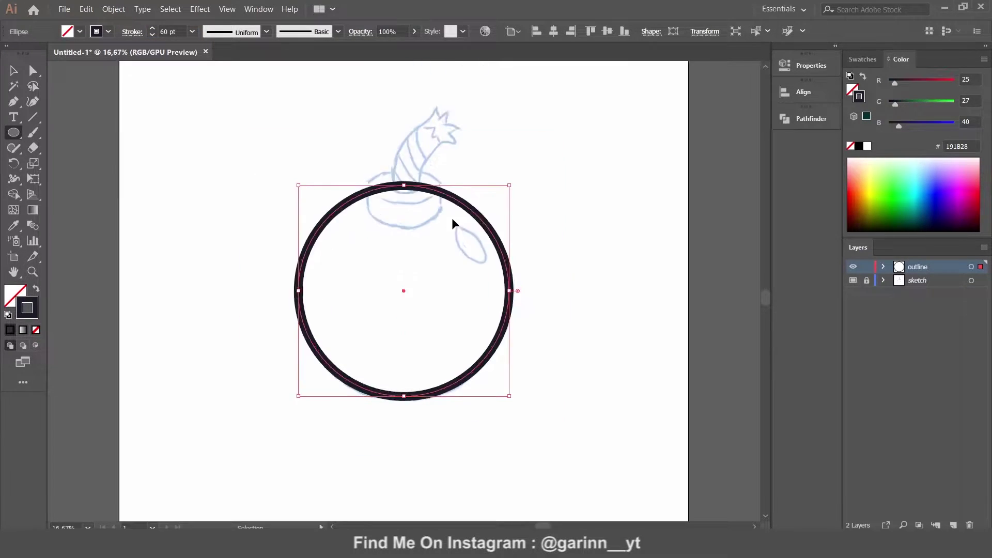
Draw a small ellipse atop the bomb body and Alt-drag a duplicate just below it
key(ctrl+plus)
scroll(375, 257, up, 2)
drag(337, 213, 441, 248)
key(v)
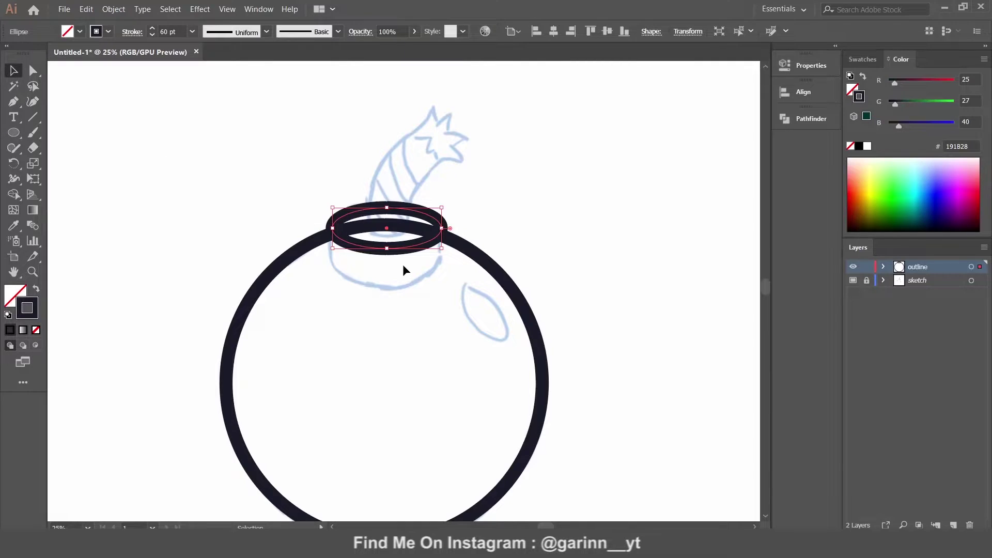
drag(397, 252, 394, 290)
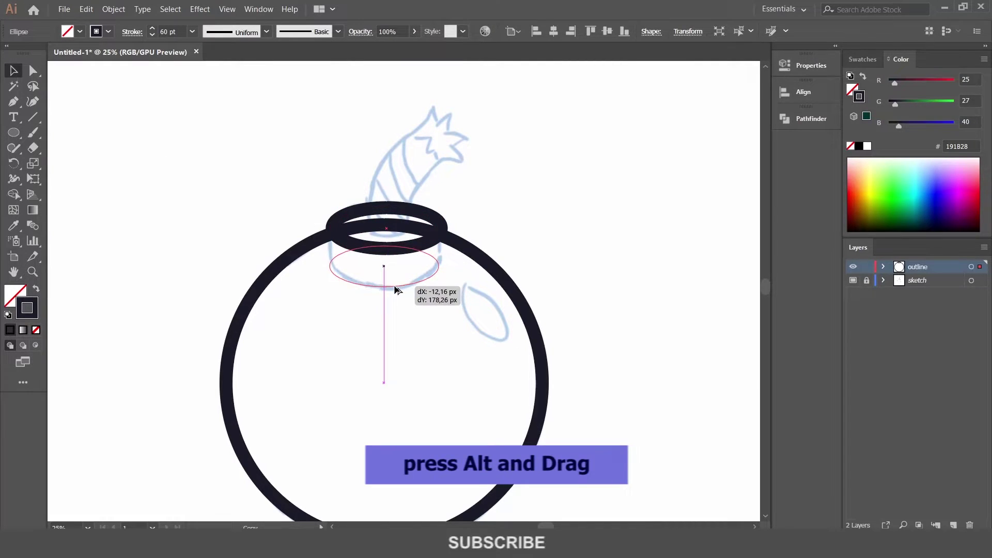
click(531, 151)
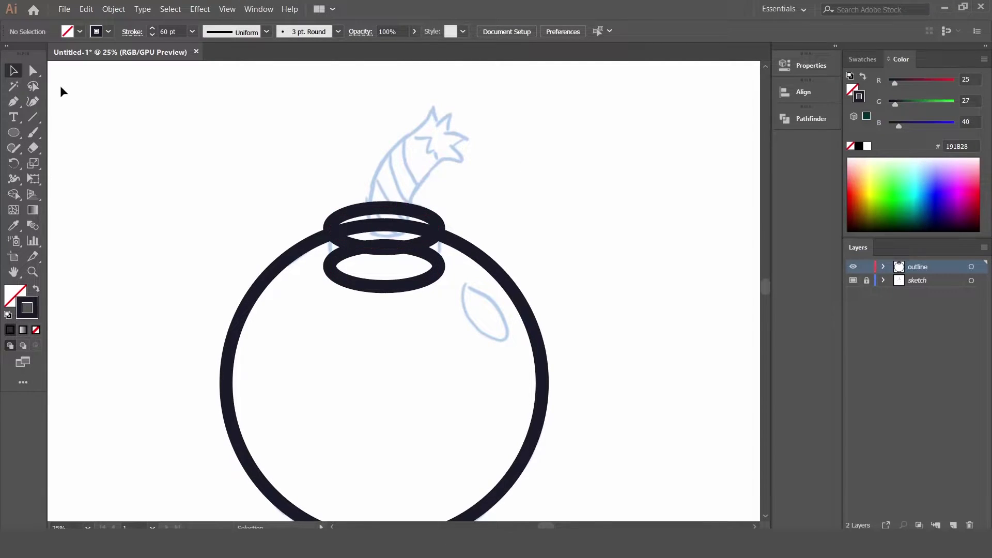
Delete the facing anchors of the two small ellipses with Direct Selection
click(32, 71)
click(384, 246)
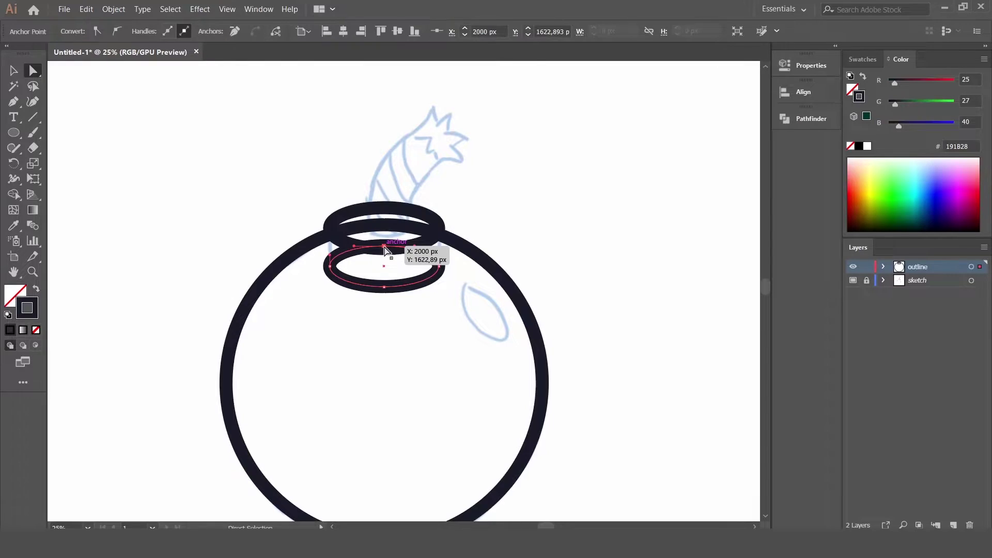
key(Delete)
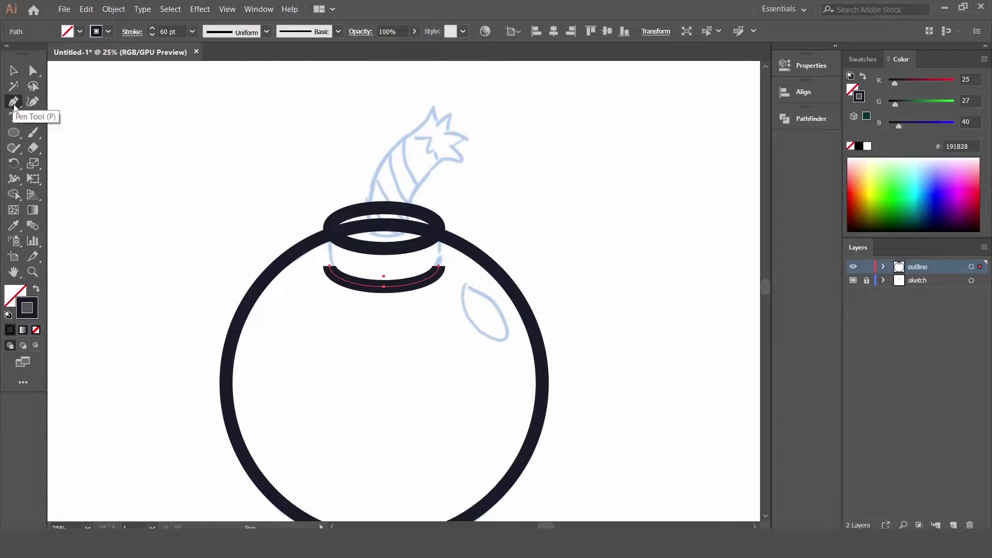
click(388, 253)
key(Delete)
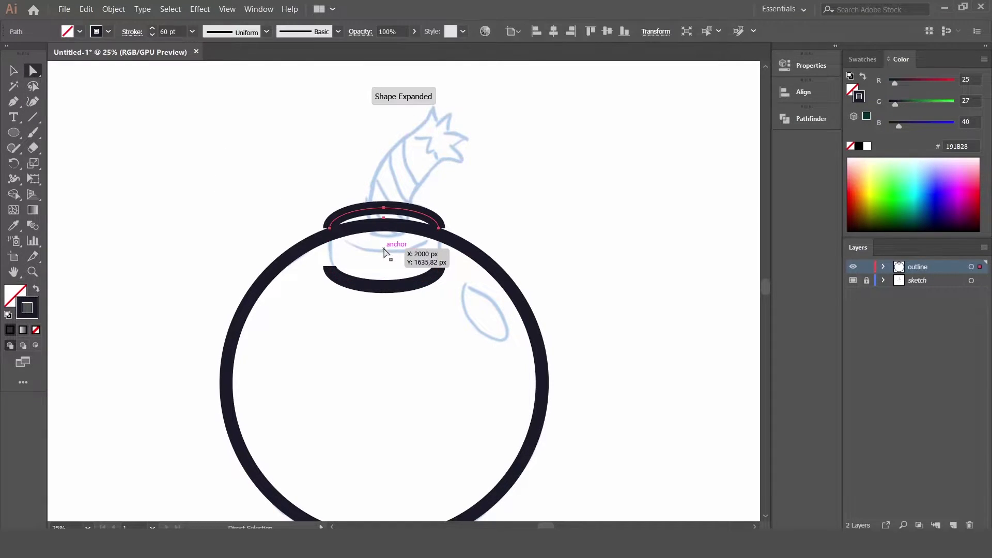
Join the left and right endpoints of the arcs to close the cylindrical cap
click(330, 228)
shift+click(330, 266)
right_click(329, 267)
click(357, 347)
click(439, 228)
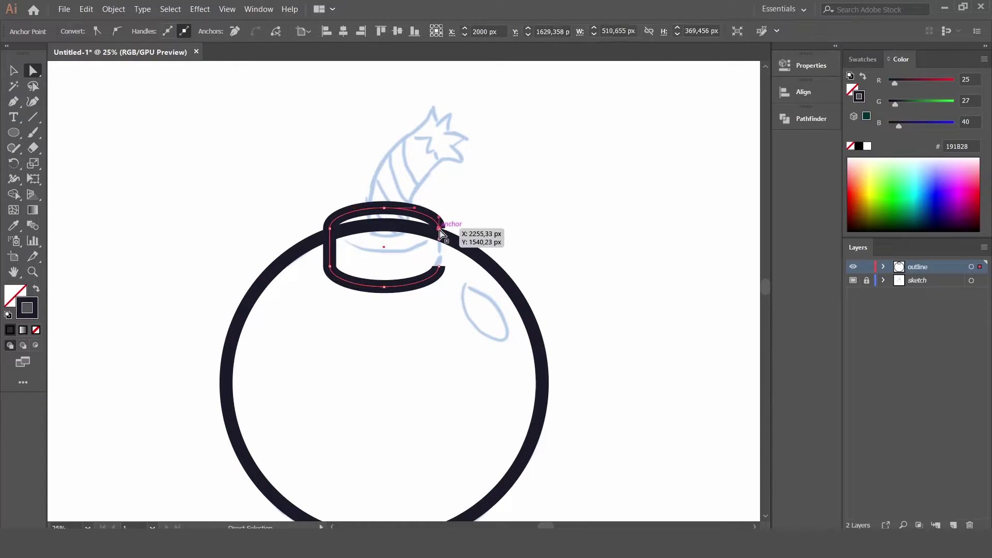
shift+click(440, 268)
right_click(440, 268)
click(476, 360)
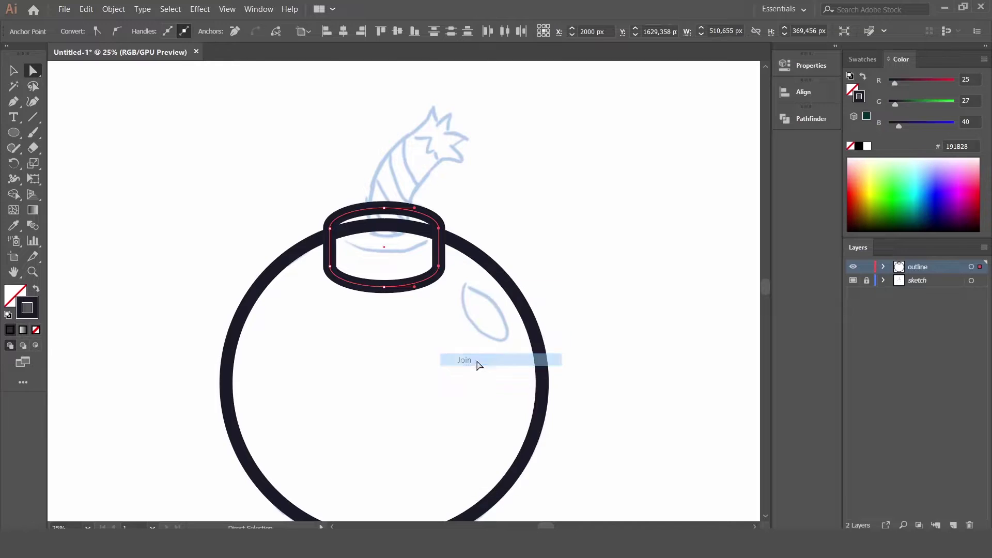
Add a rim ellipse on top of the cap and delete its top segment
click(17, 136)
mouse_move(331, 223)
mouse_down()
mouse_move(439, 225)
mouse_move(440, 251)
mouse_up()
drag(386, 223, 387, 208)
click(32, 71)
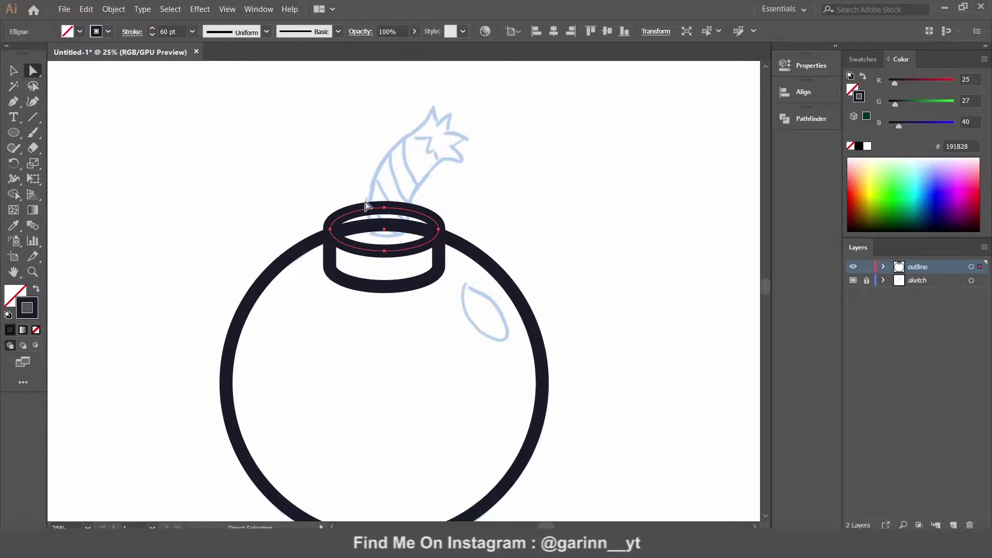
click(395, 208)
key(Delete)
click(489, 183)
Remove the body arc running inside the cap with Shape Builder
drag(376, 235, 269, 228)
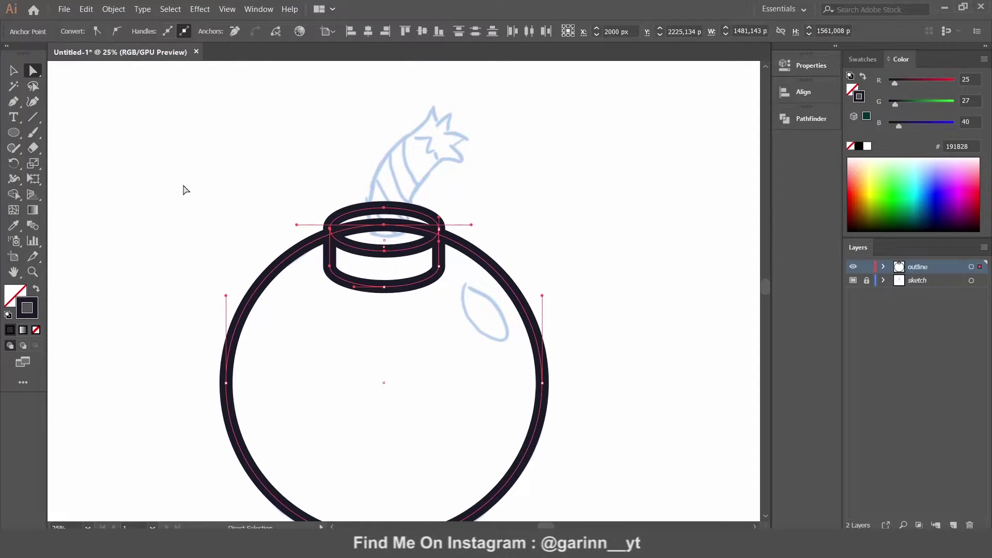
click(19, 193)
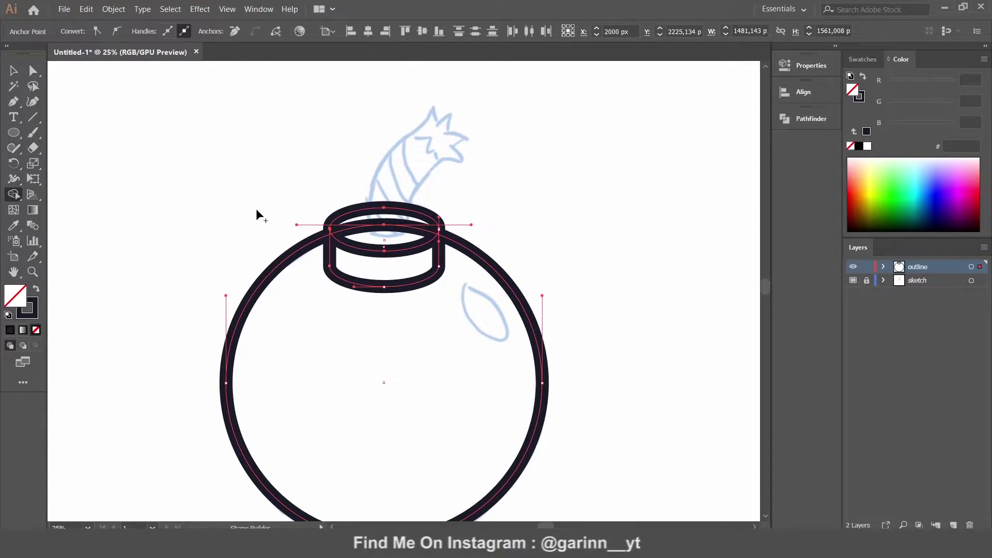
alt+click(382, 223)
click(12, 72)
click(217, 159)
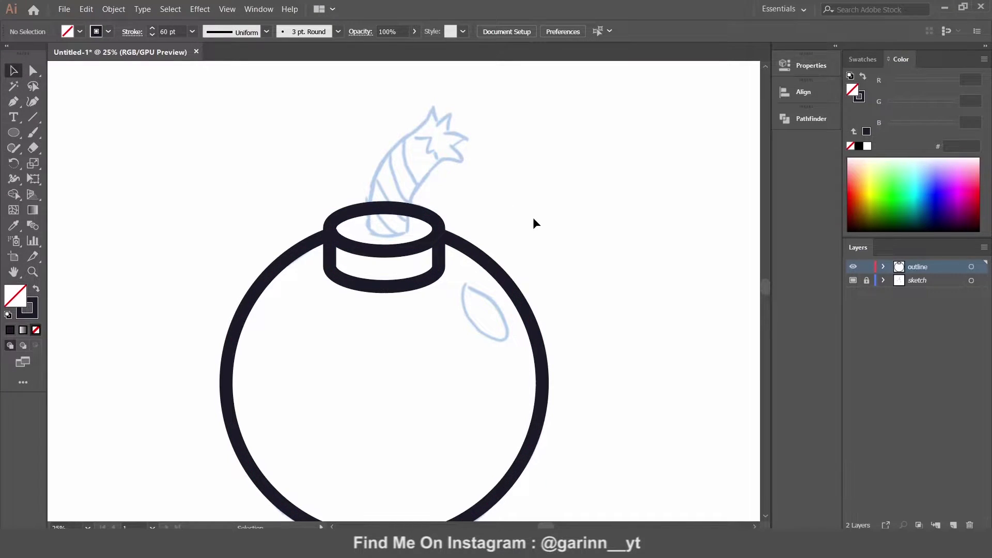
Draw a curved fuse path rising from the cap opening toward the spark
click(16, 104)
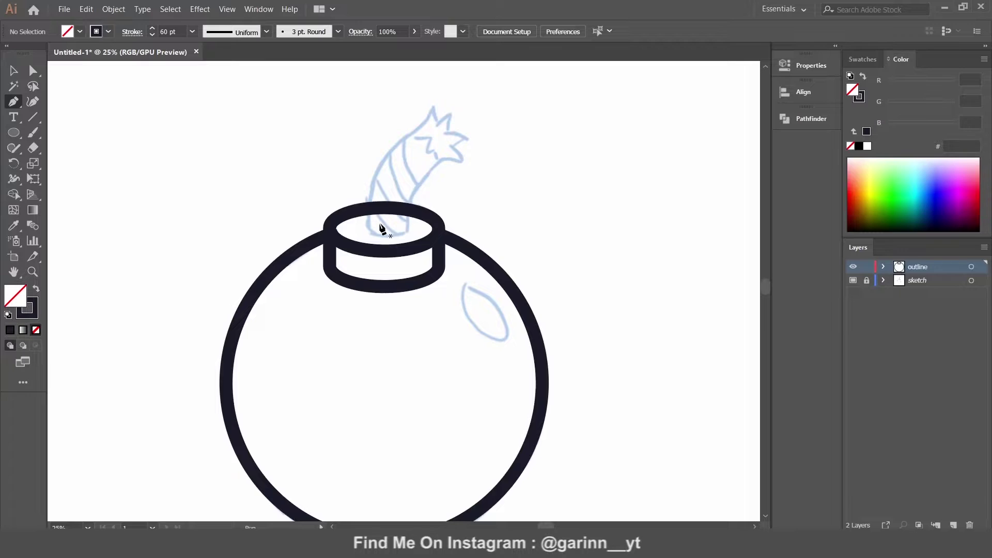
click(383, 225)
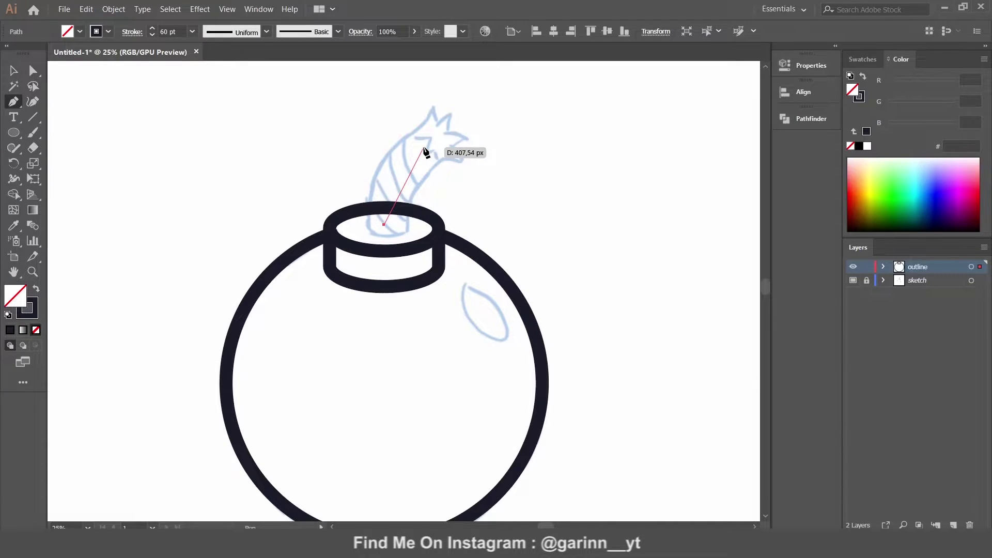
click(424, 150)
click(32, 101)
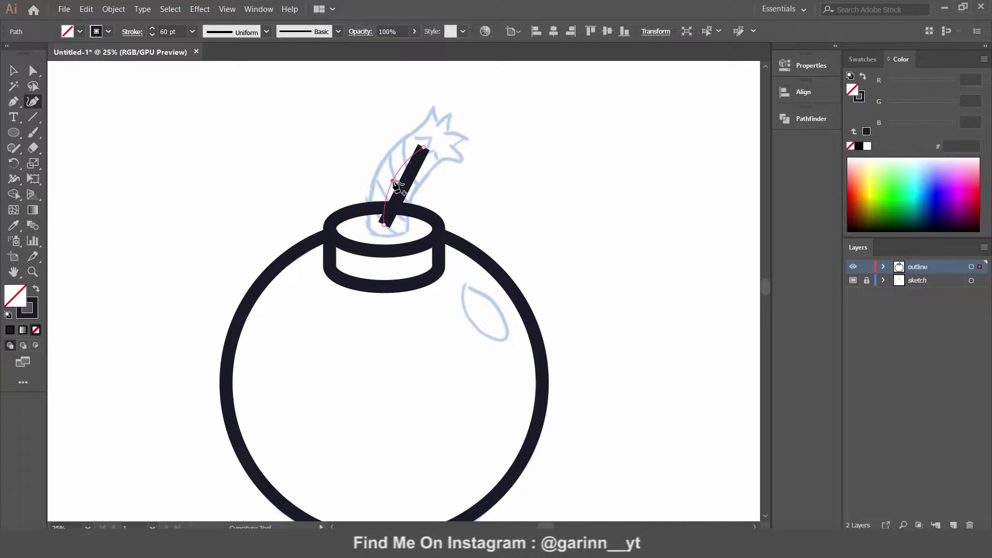
click(395, 181)
key(Escape)
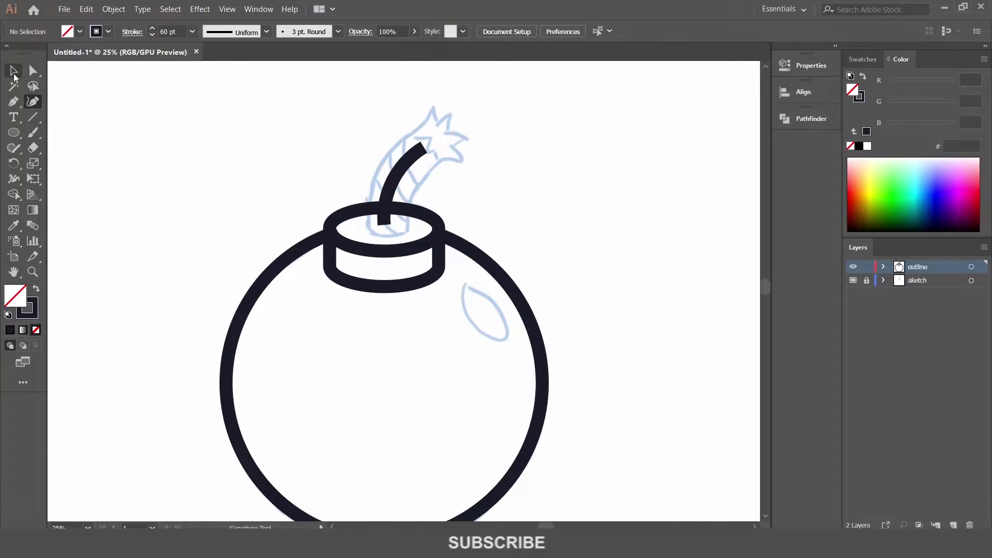
Set the fuse's stroke weight to 200 pt
click(414, 156)
triple_click(169, 32)
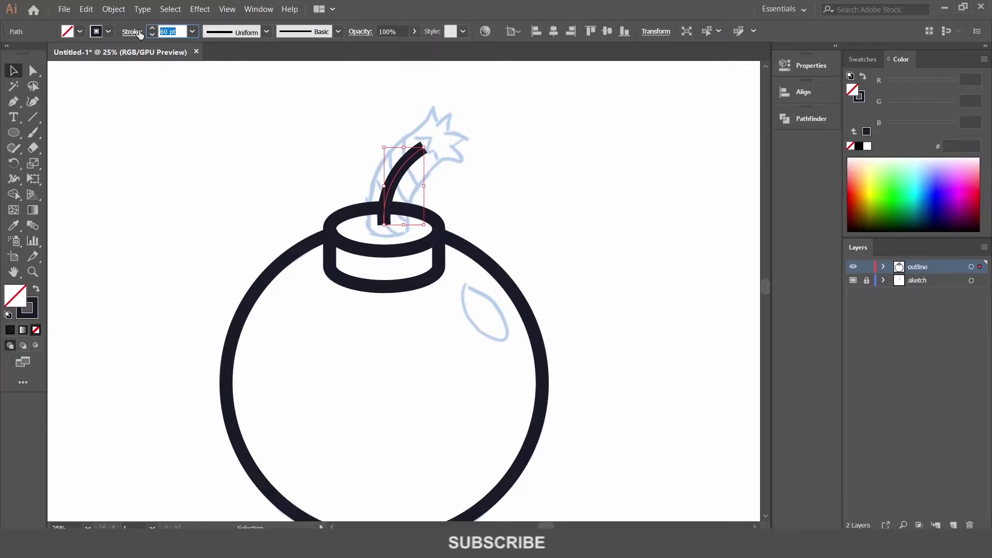
text(200)
key(Return)
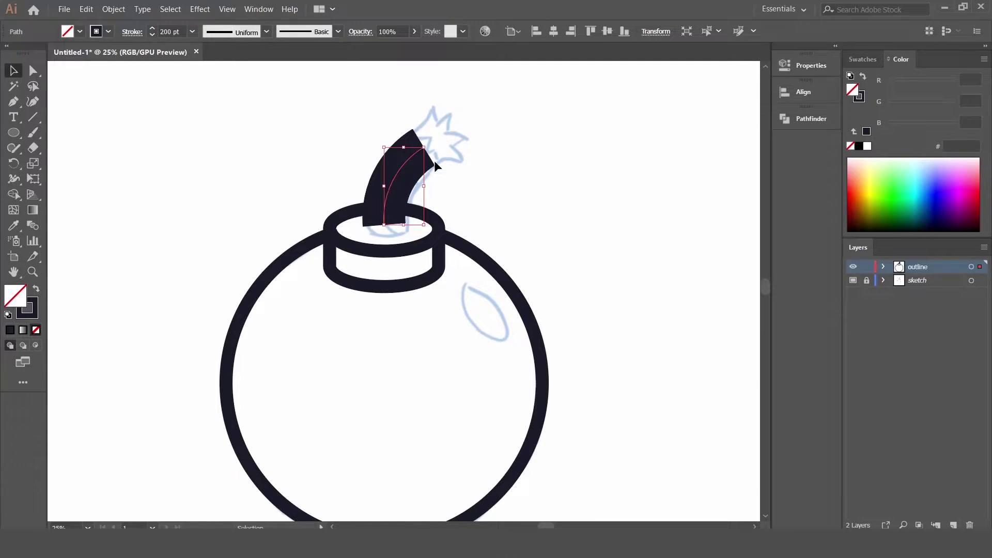
Rotate and resize the fuse to fit the sketch
drag(428, 146, 433, 152)
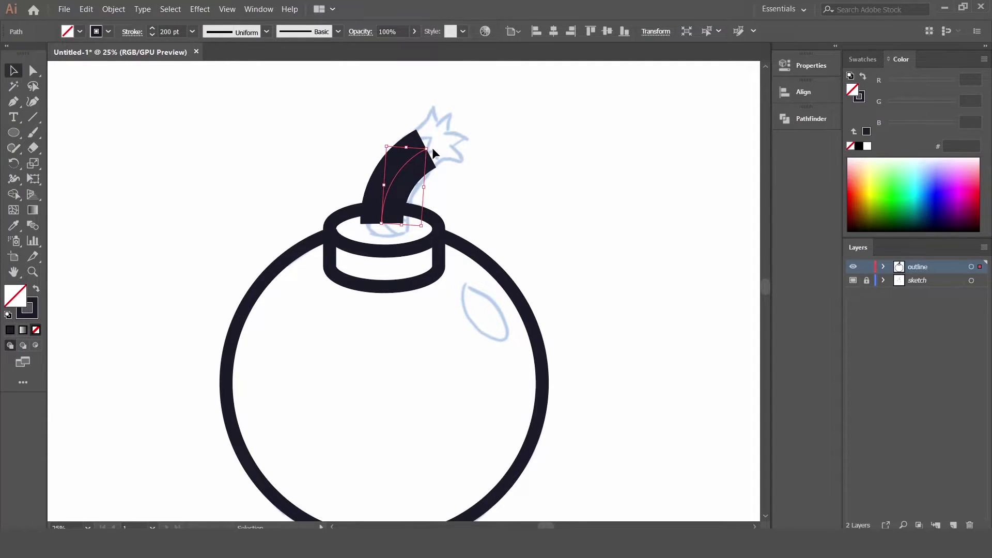
key(ctrl+plus)
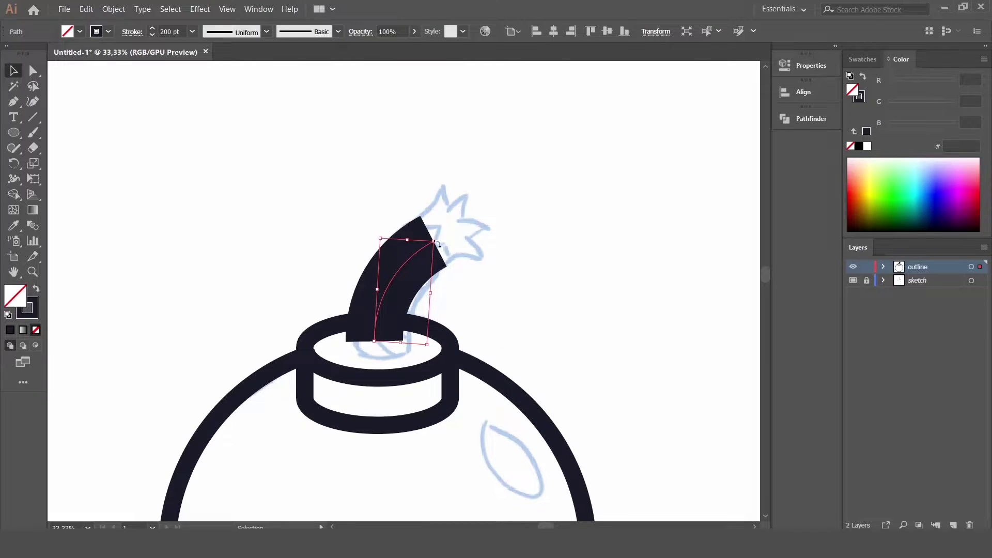
drag(435, 243, 432, 241)
drag(374, 342, 374, 352)
click(86, 9)
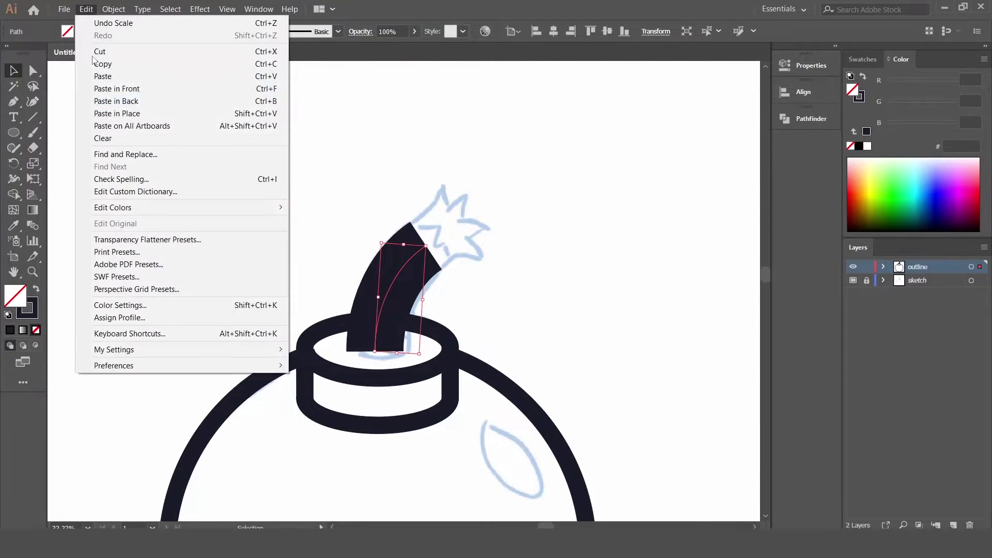
Outline the fuse stroke, swap its fill and stroke, and set a 10 pt stroke
click(313, 290)
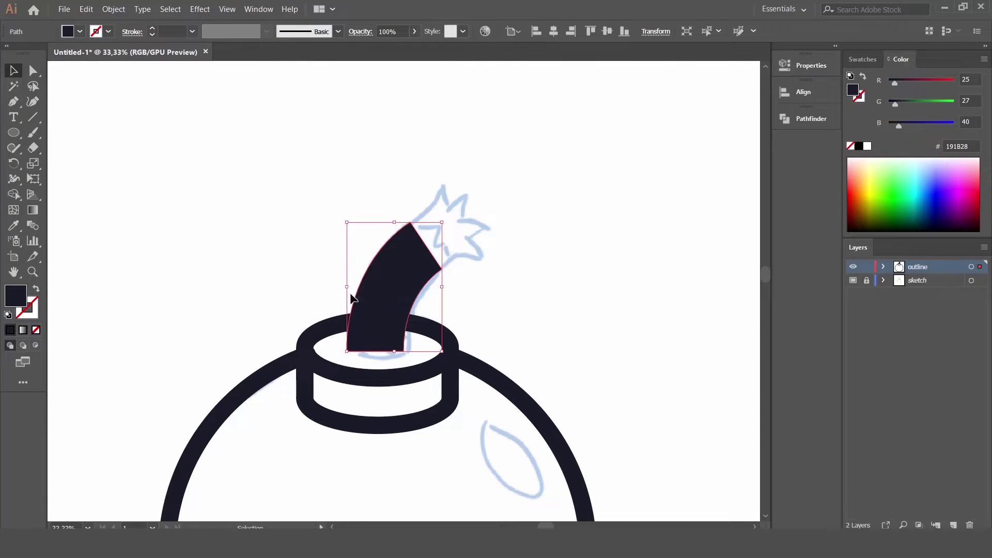
click(35, 290)
double_click(168, 31)
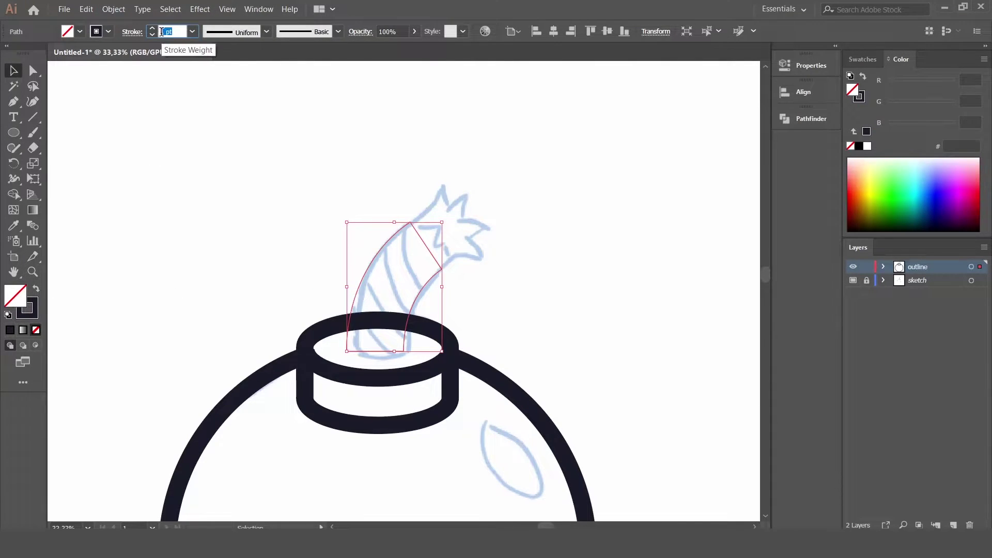
text(10)
key(Return)
Draw a closed spiky flame shape with the Pen, starting from the fuse tip
click(10, 103)
click(404, 231)
click(438, 189)
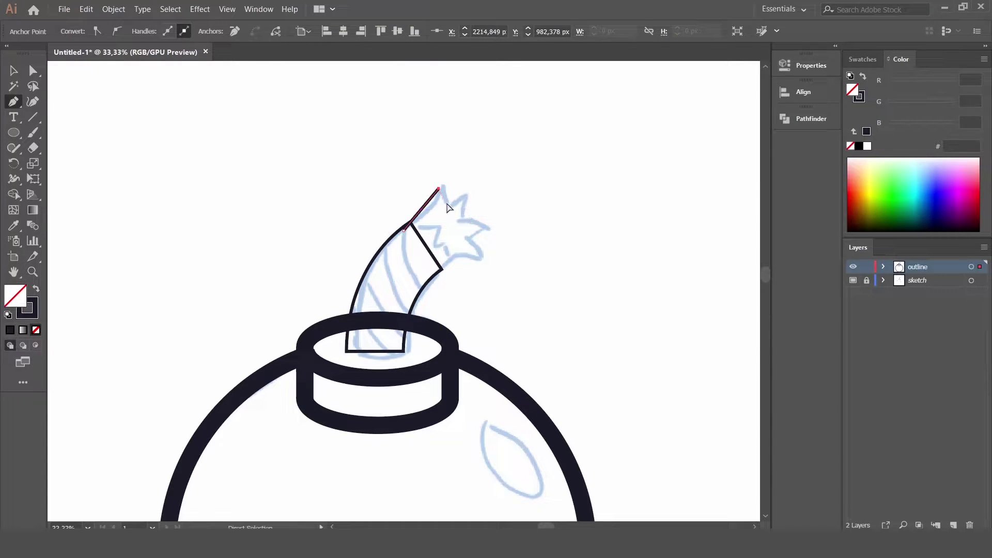
click(447, 213)
click(467, 192)
click(459, 222)
click(495, 227)
click(465, 239)
click(485, 258)
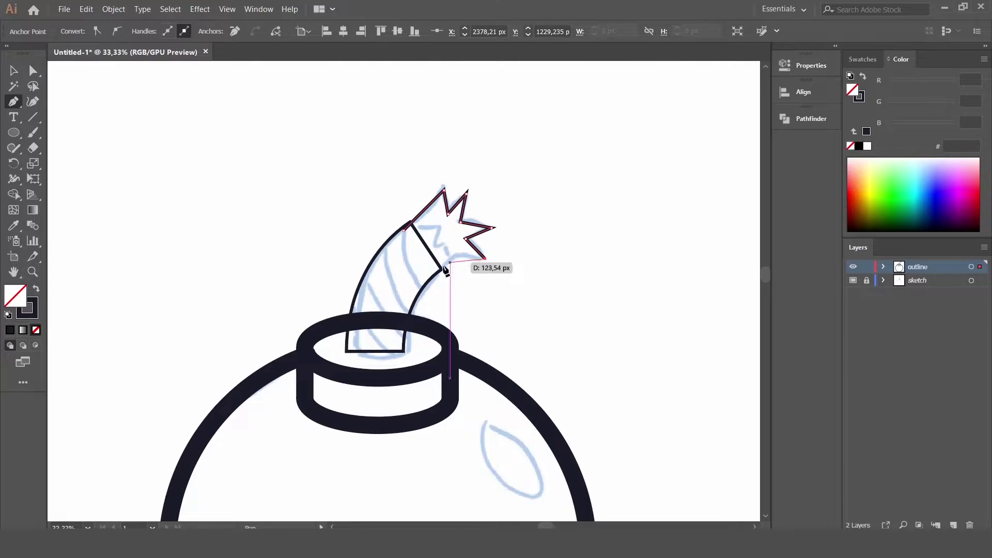
click(433, 270)
click(405, 230)
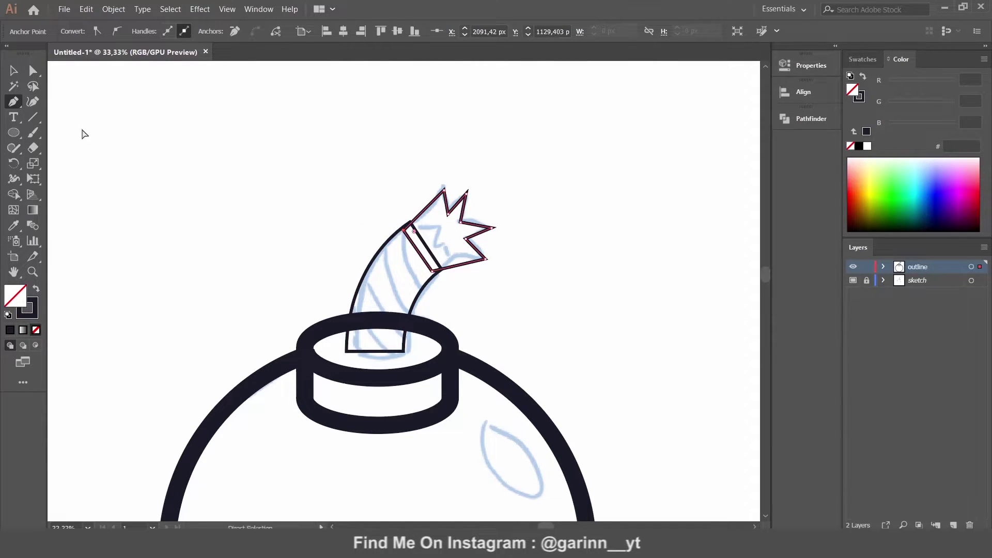
Curve the flame's spike, right and bottom edges with the Curvature tool
key(shift+grave)
key(ctrl+1)
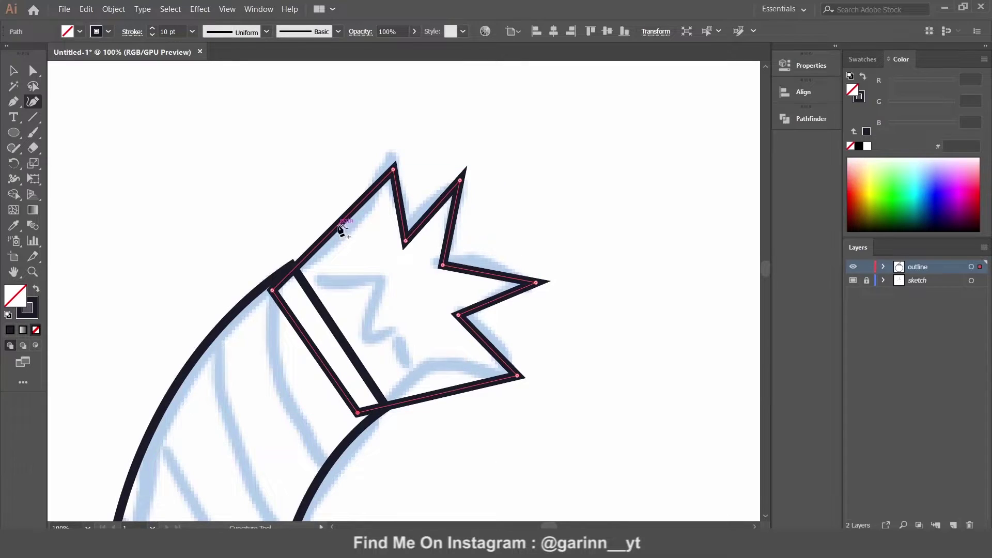
drag(341, 227, 344, 232)
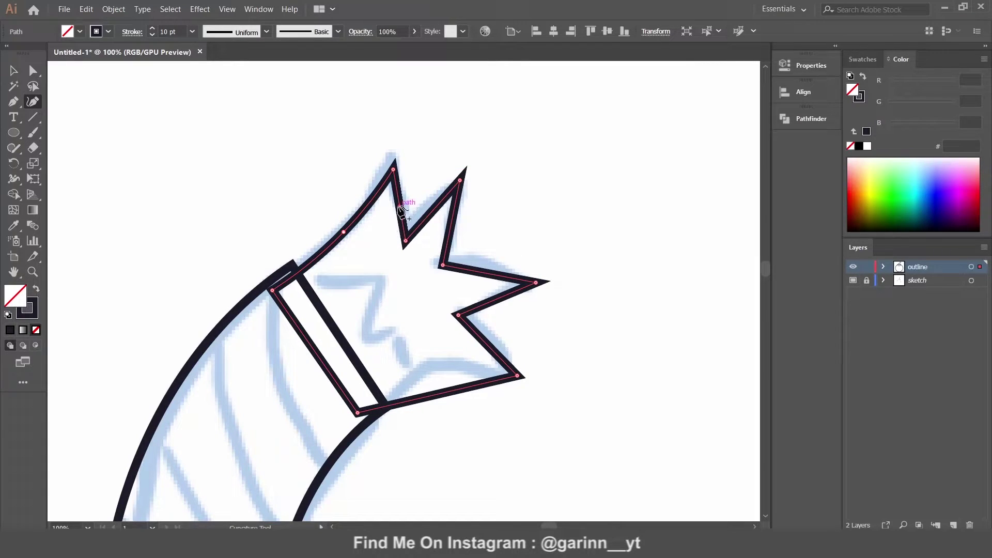
click(404, 203)
click(433, 209)
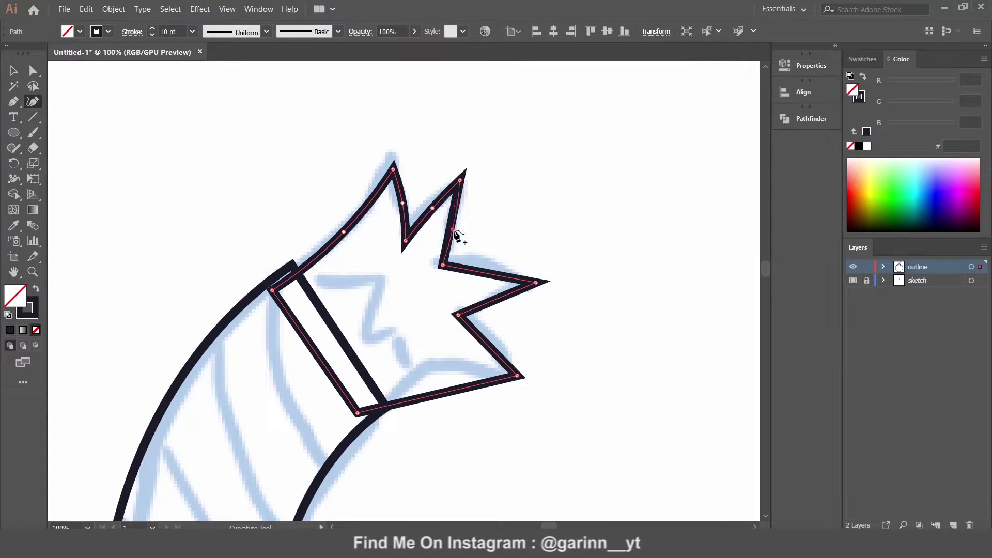
click(448, 231)
click(484, 262)
click(488, 300)
click(496, 341)
click(463, 373)
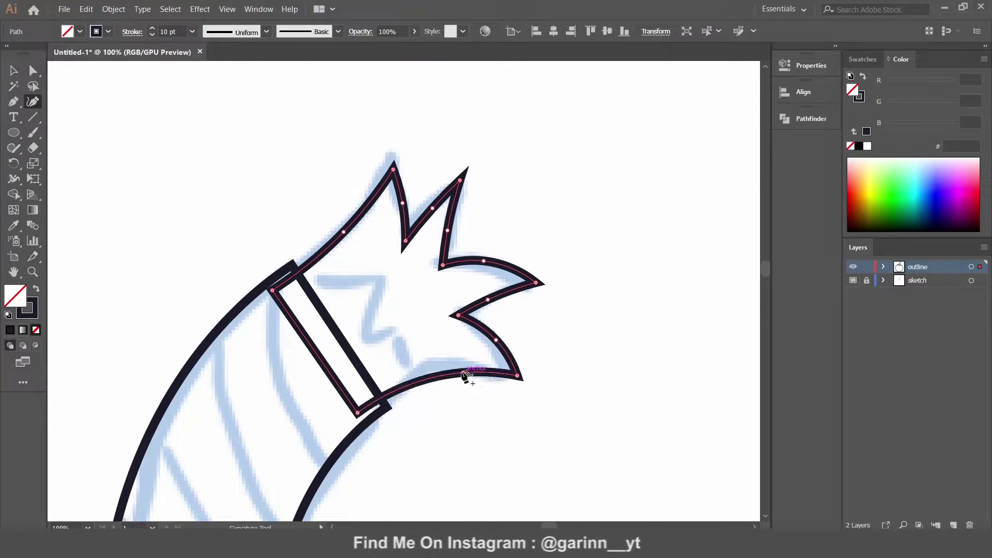
Adjust the band corner and junction anchors so the flame meets the fuse
click(32, 71)
drag(279, 284, 292, 265)
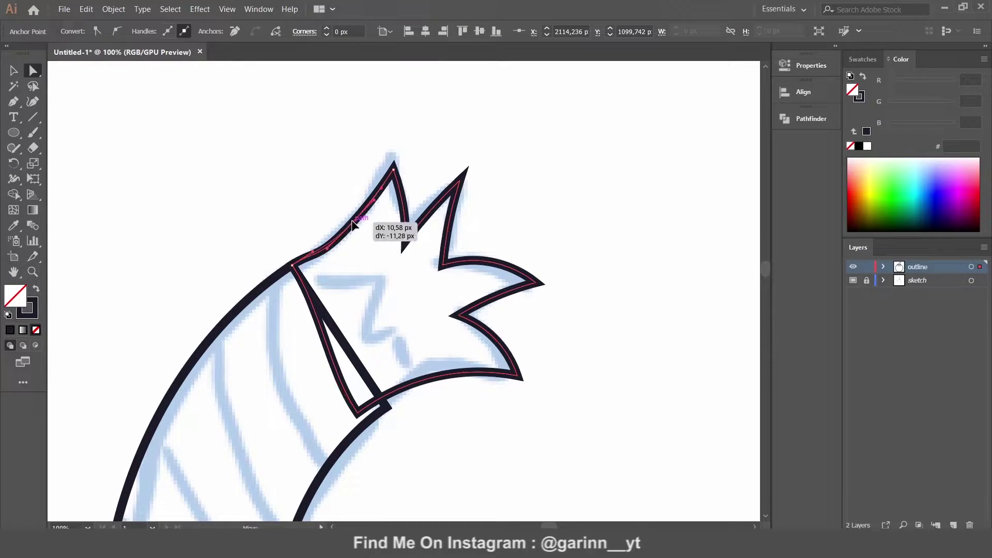
drag(392, 390, 389, 413)
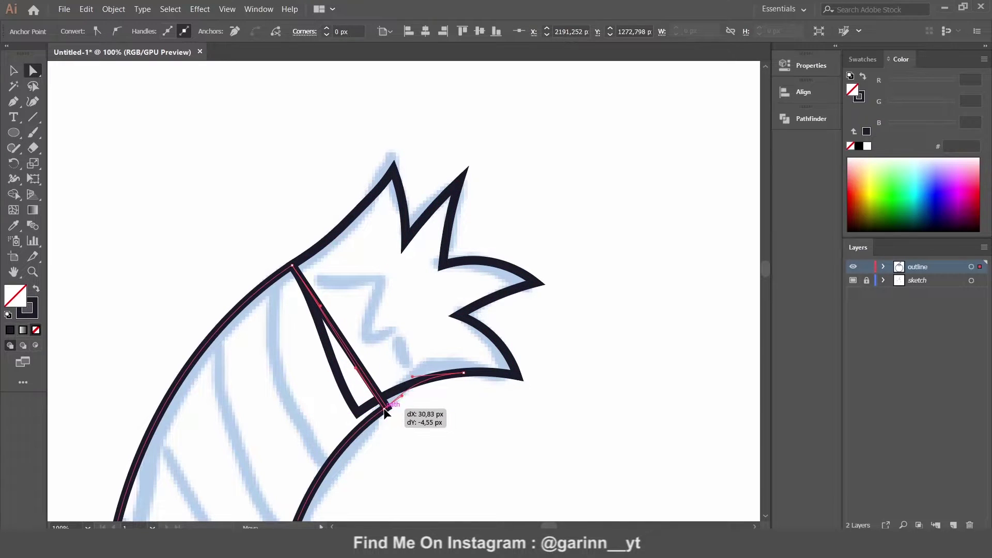
drag(389, 413, 384, 408)
key(ctrl+minus)
key(ctrl+minus)
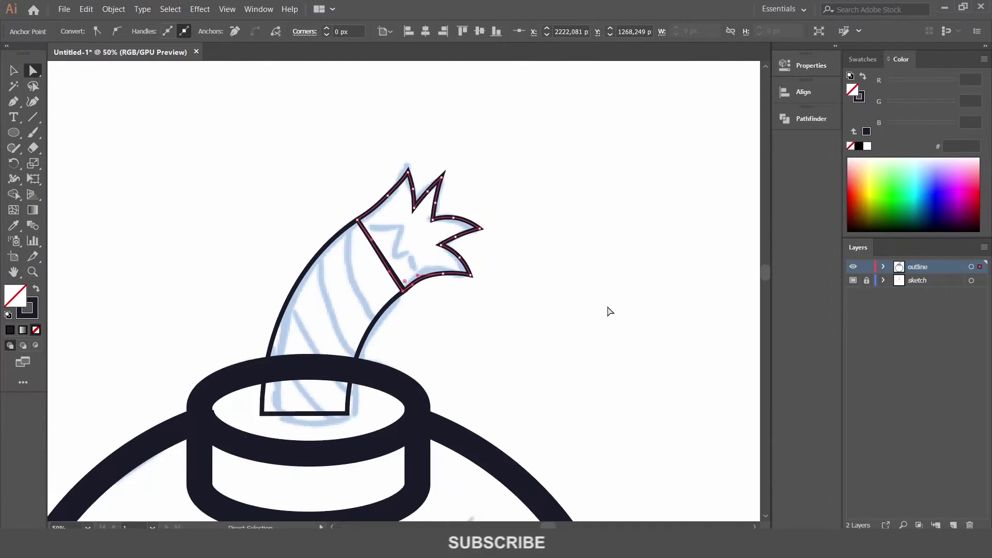
Curve the flame's upper-left and lower-right edges with the Curvature tool
key(shift+grave)
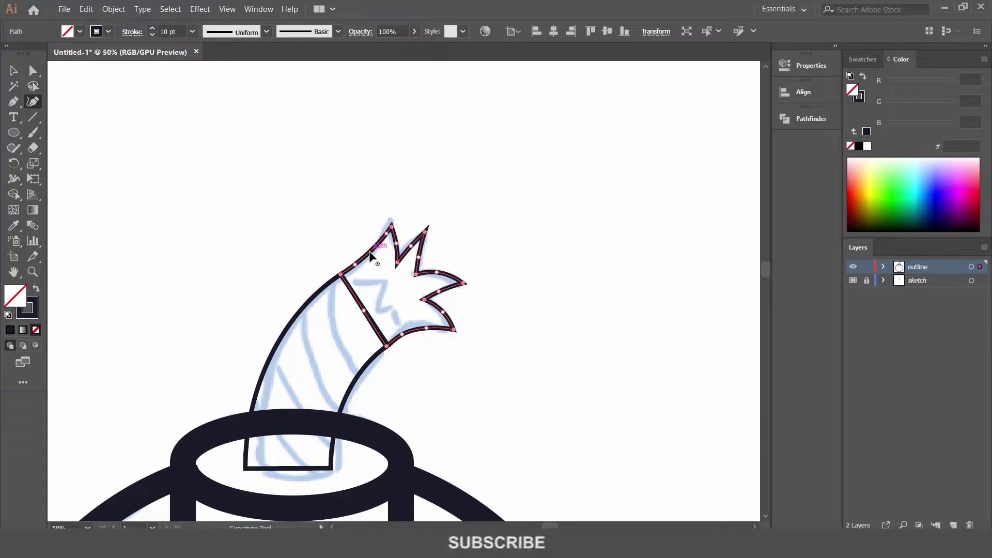
click(388, 235)
click(366, 257)
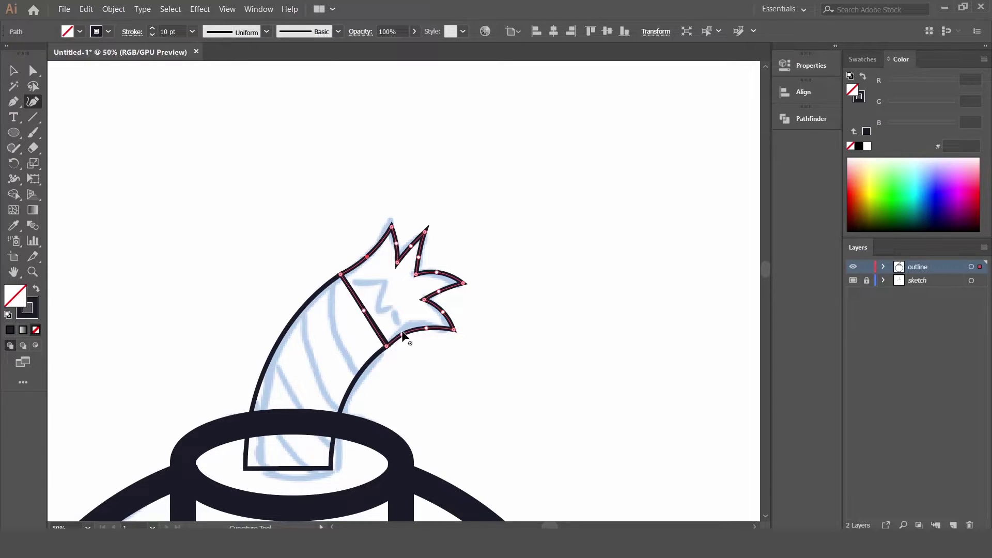
click(422, 327)
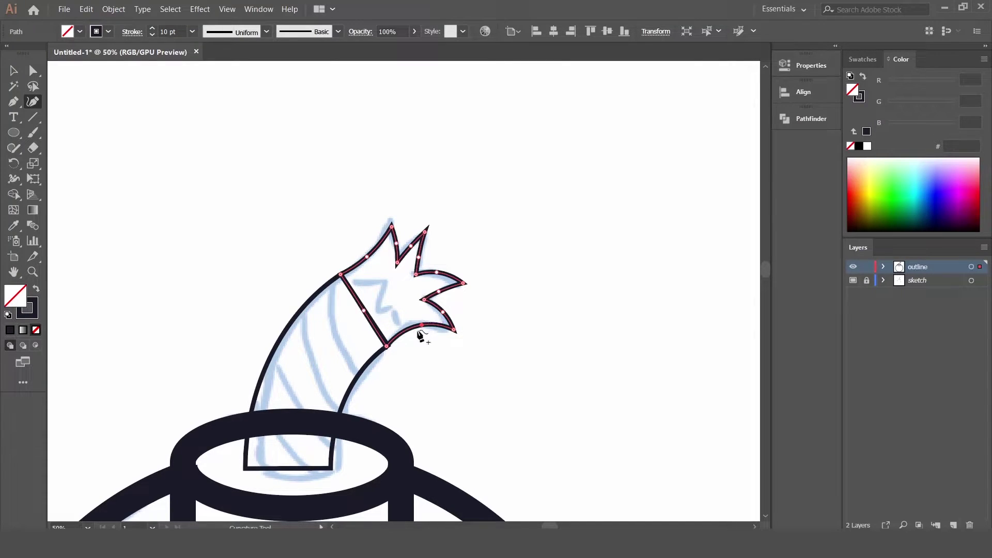
Select the whole fuse-and-flame path and open the shape combining options
key(ctrl)
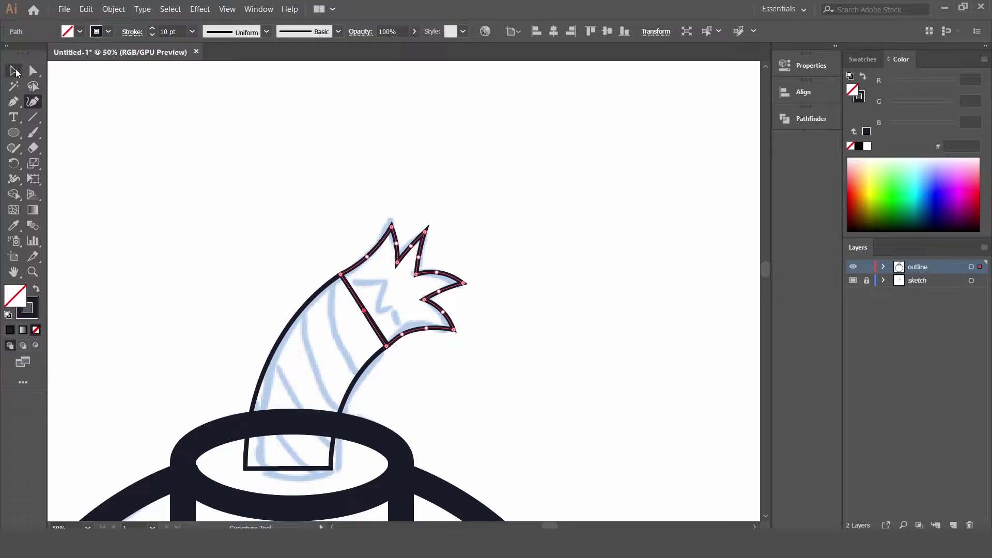
click(14, 71)
click(808, 119)
click(534, 186)
Select the fuse outline and inspect the anchors on its left edge
click(336, 269)
key(a)
click(351, 287)
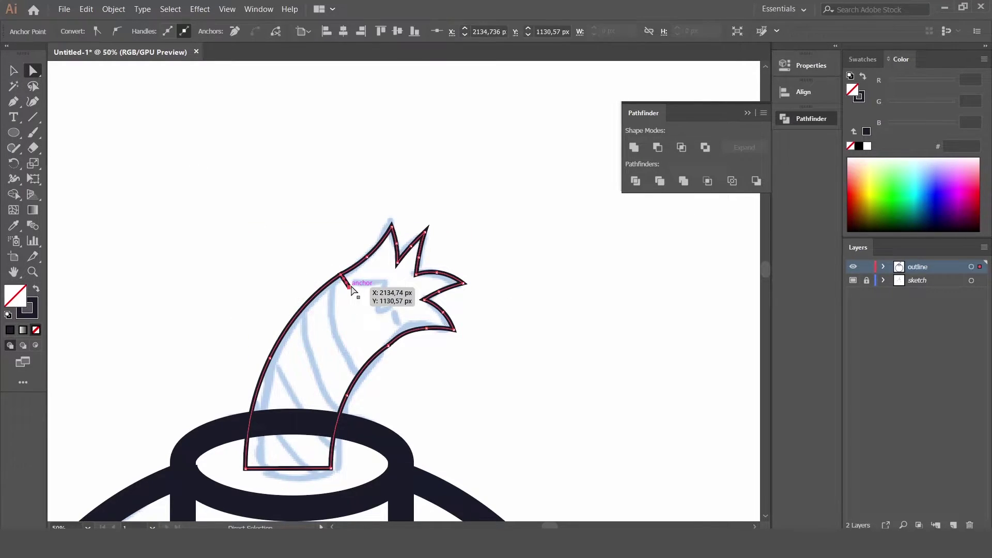
click(340, 275)
key(v)
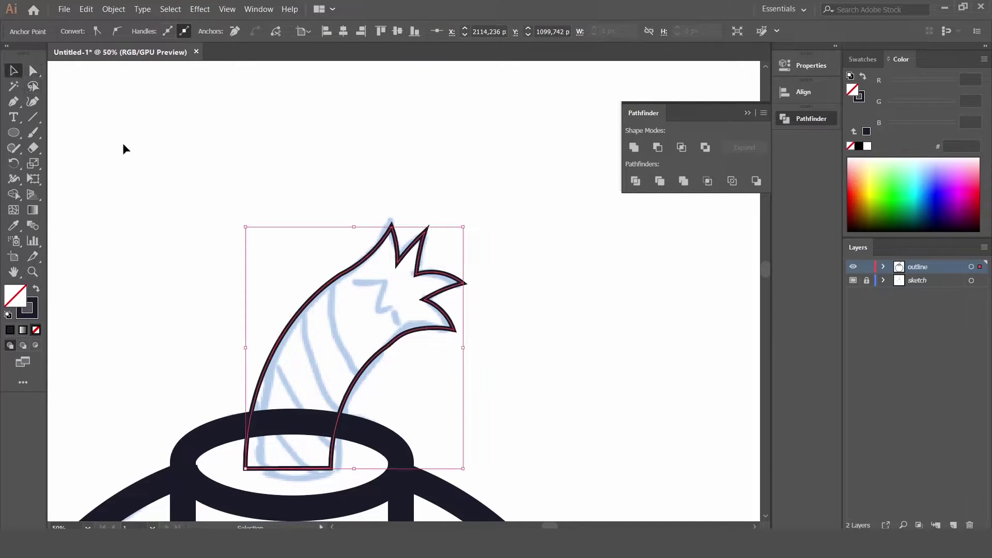
click(97, 126)
Draw a zigzag line across the top of the fuse with the Pen
key(p)
drag(313, 273, 371, 275)
click(371, 273)
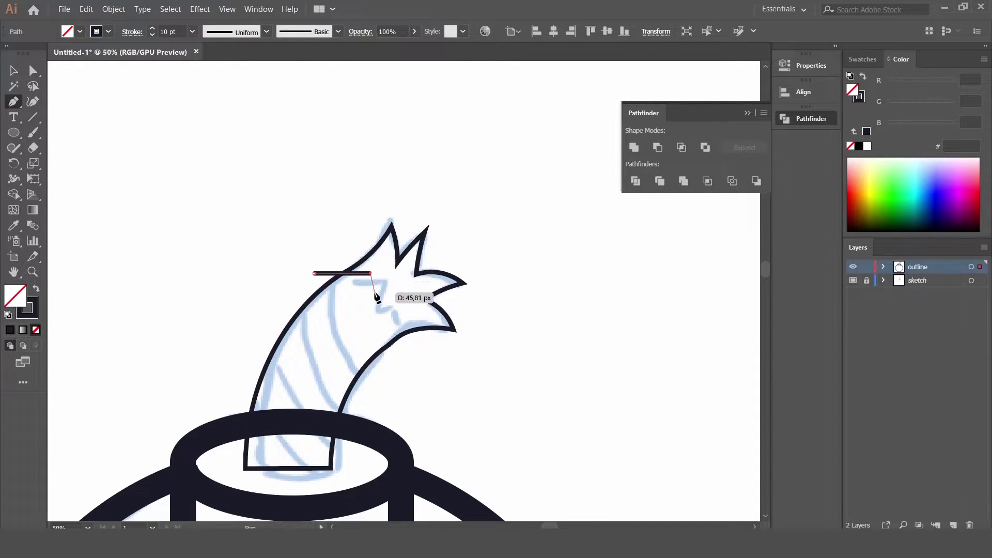
click(373, 301)
click(405, 346)
key(Escape)
Remove the leftover band piece beyond the zigzag with Shape Builder
key(v)
key(shift+m)
alt+click(404, 342)
Give the fuse and flame outlines a 40 pt stroke and nudge the fuse outline up
key(v)
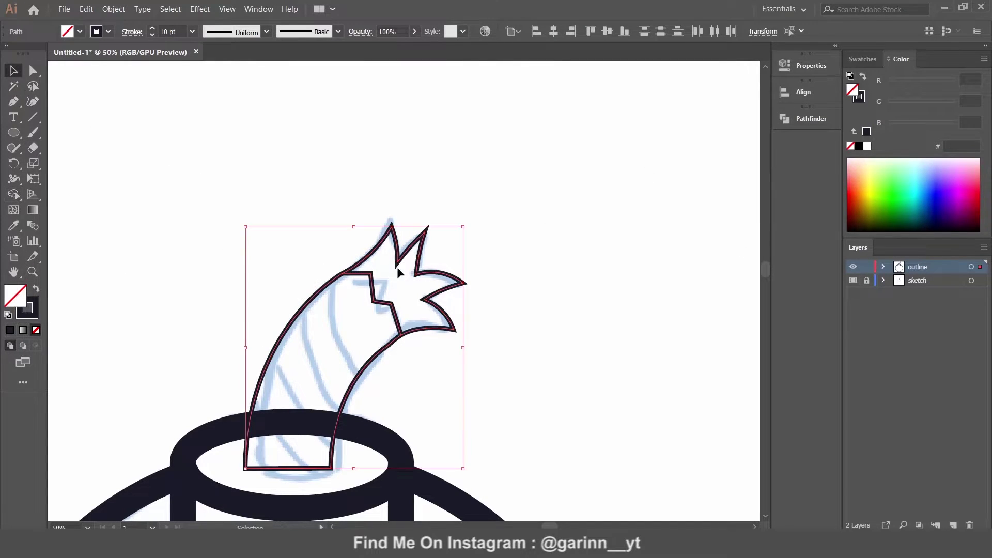
click(152, 32)
text(40)
key(Return)
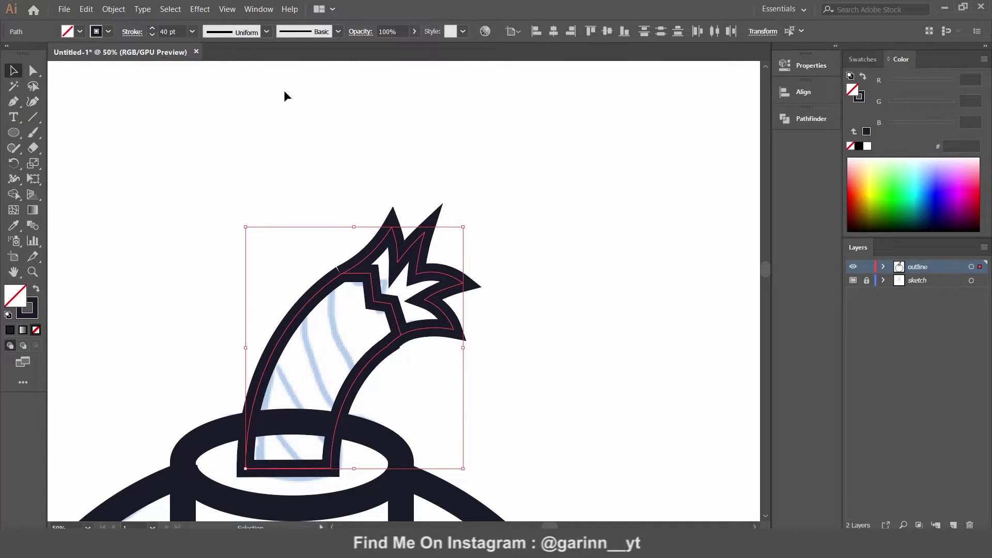
click(284, 96)
click(356, 271)
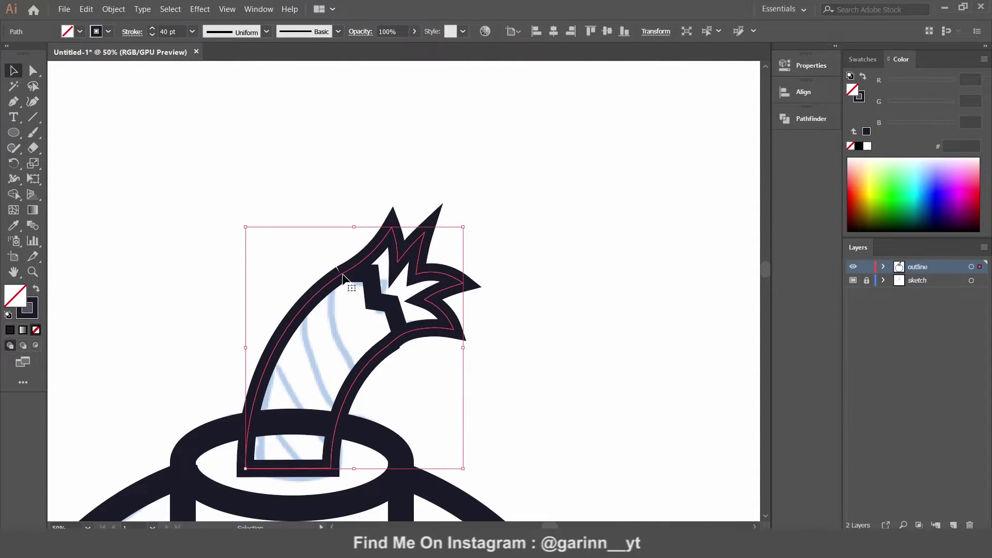
click(336, 237)
drag(344, 282, 344, 260)
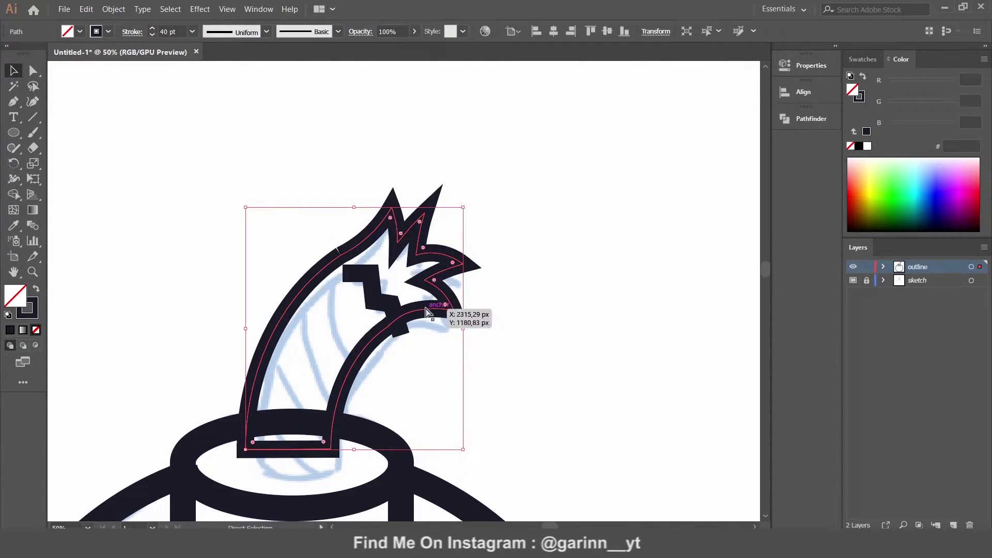
Delete the kinked segment on the fuse's left edge and join the open ends
key(a)
key(ctrl+equal)
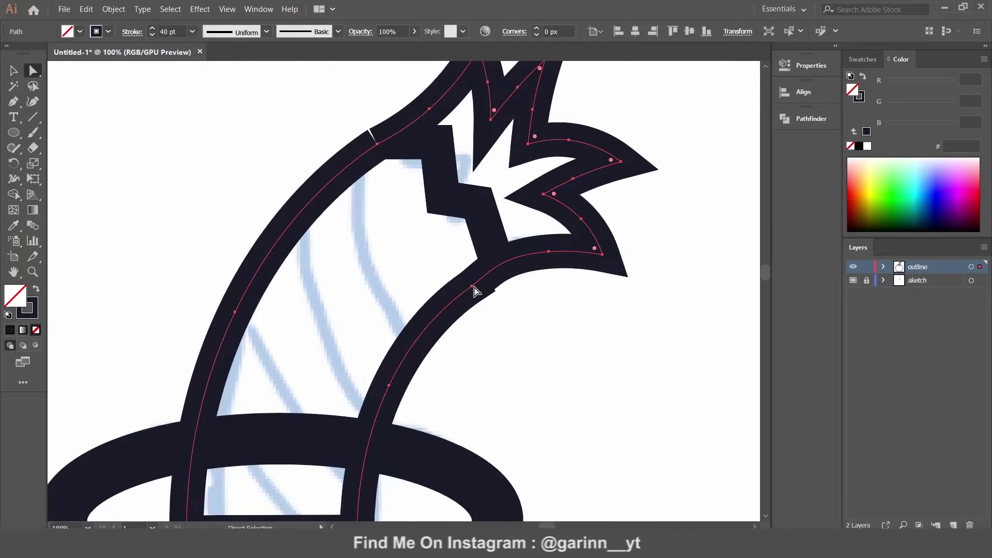
click(378, 149)
key(Delete)
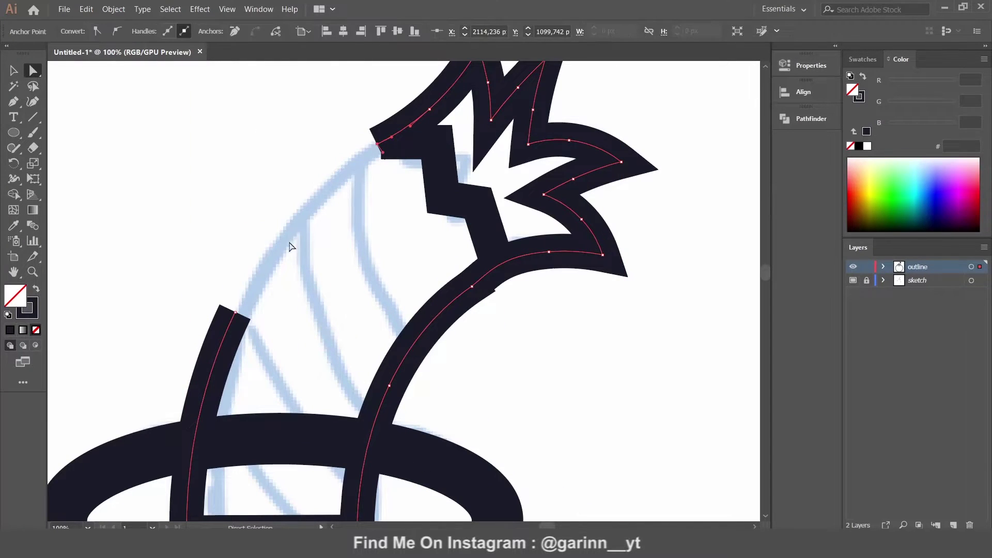
right_click(237, 321)
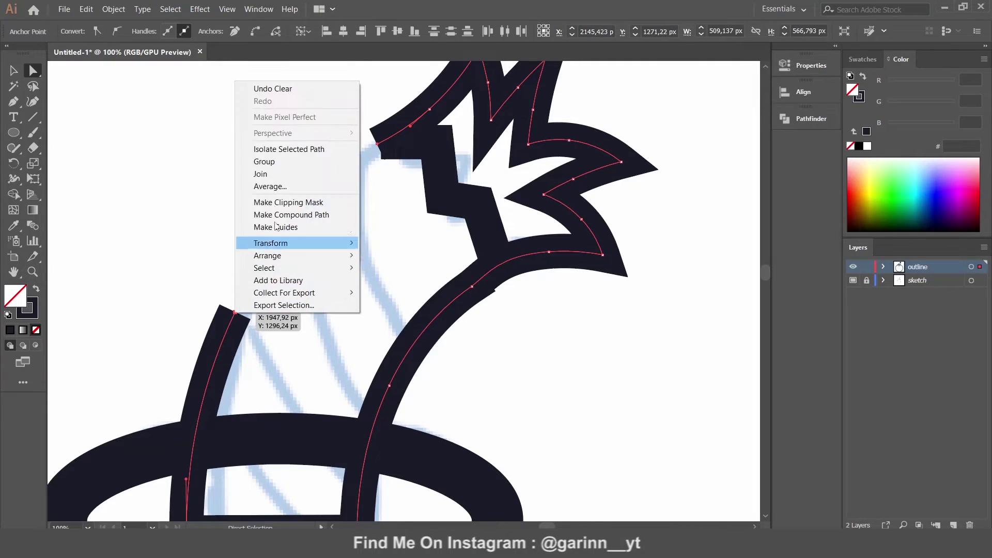
click(275, 178)
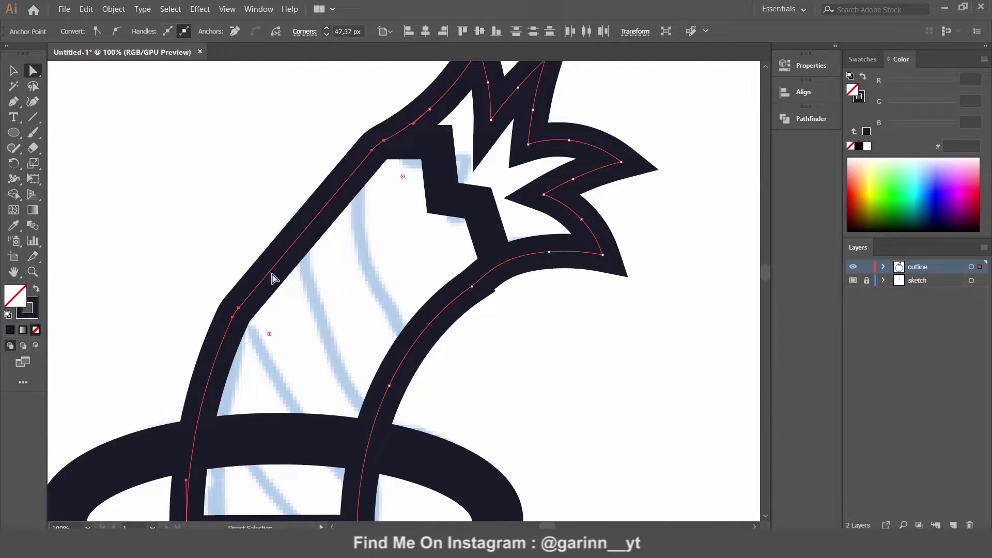
Curve the new joining segment and smooth the fuse's left edge and the curve under the flame
key(shift+grave)
drag(309, 234, 299, 219)
drag(13, 148, 57, 177)
drag(247, 280, 268, 289)
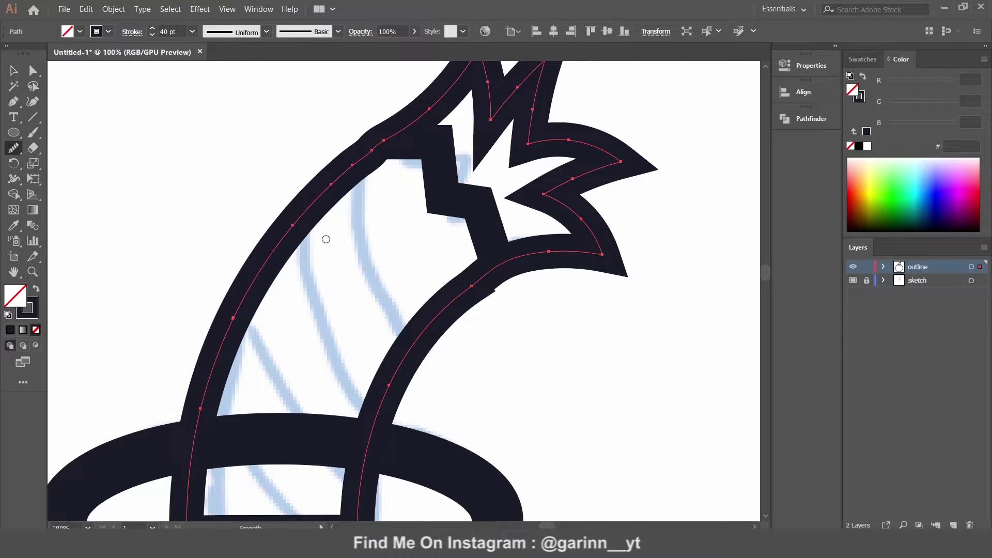
drag(455, 305, 537, 261)
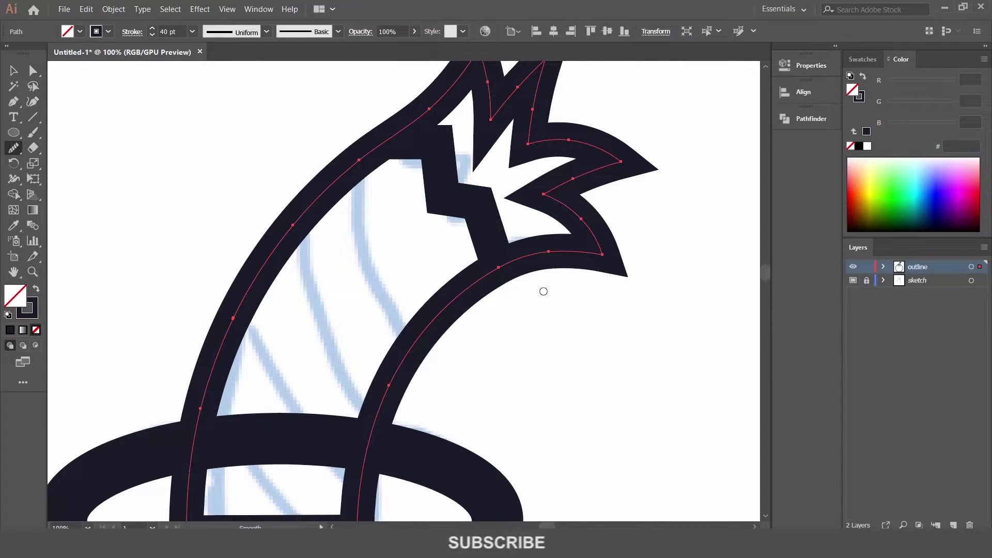
key(v)
click(532, 381)
key(ctrl+minus)
key(ctrl+minus)
key(ctrl+minus)
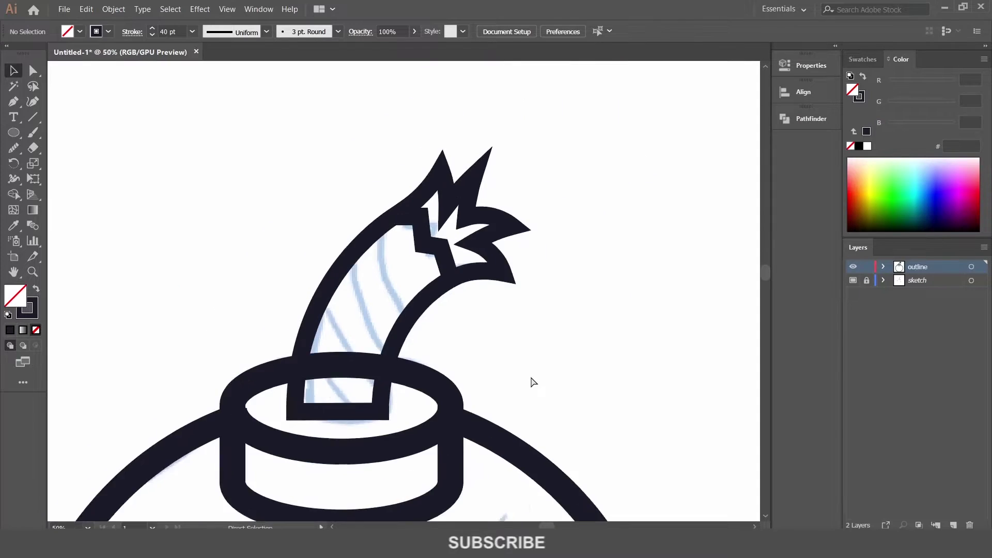
Give the fuse outline a 20 pt stroke with Round Join corners
click(423, 293)
text(20)
key(Return)
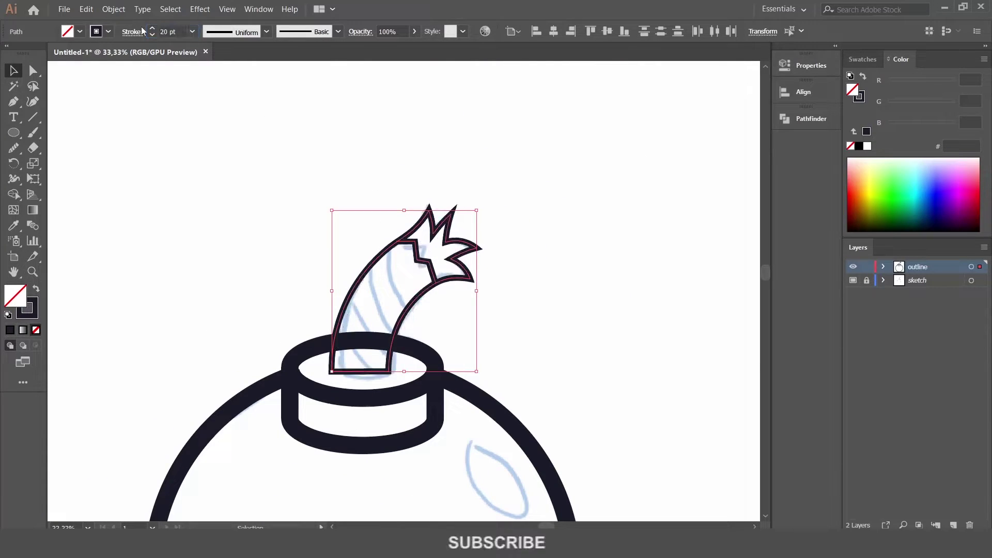
click(499, 115)
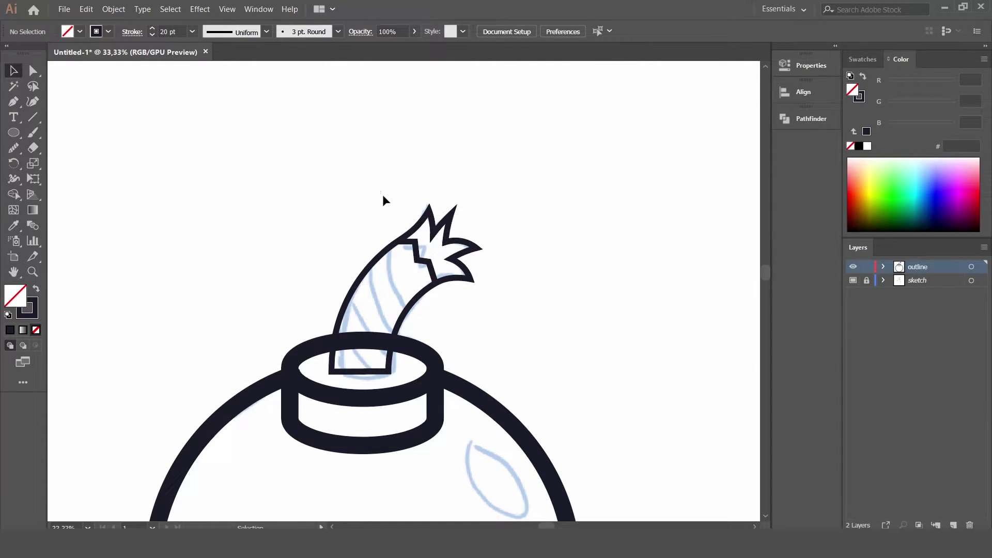
click(438, 257)
click(132, 32)
click(58, 76)
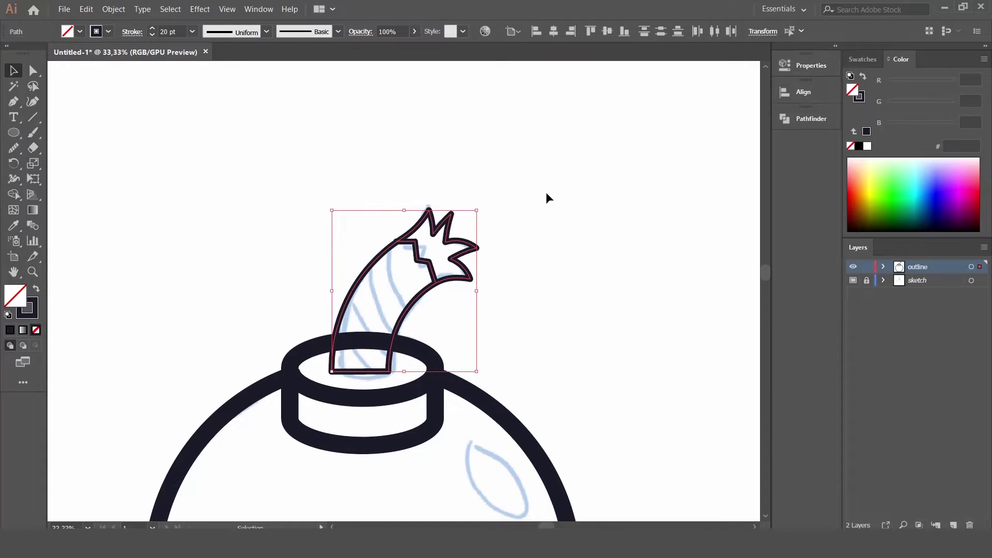
click(442, 258)
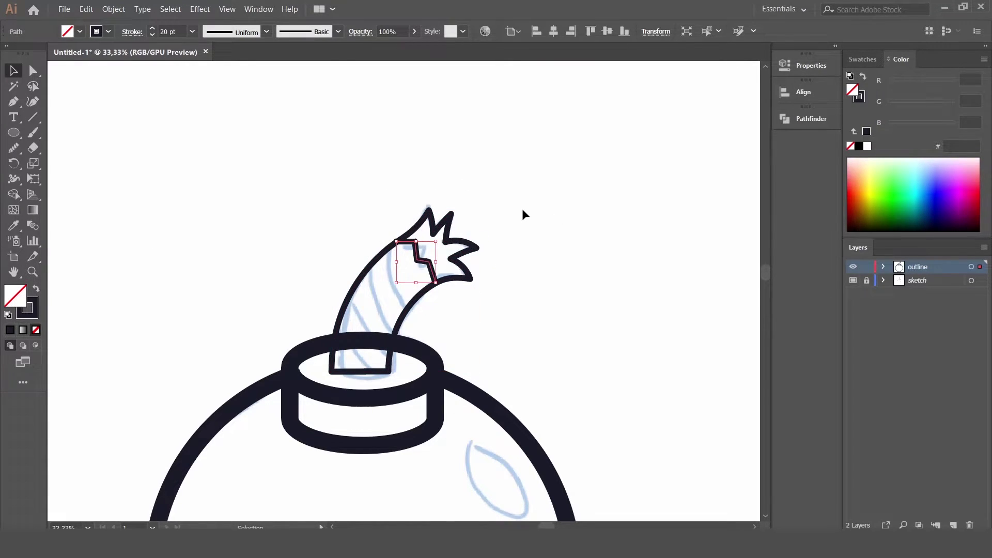
Drag an anchor at the top of the fuse slightly down and left to reshape it
key(ctrl+1)
key(a)
drag(346, 234, 345, 240)
click(536, 414)
key(ctrl+0)
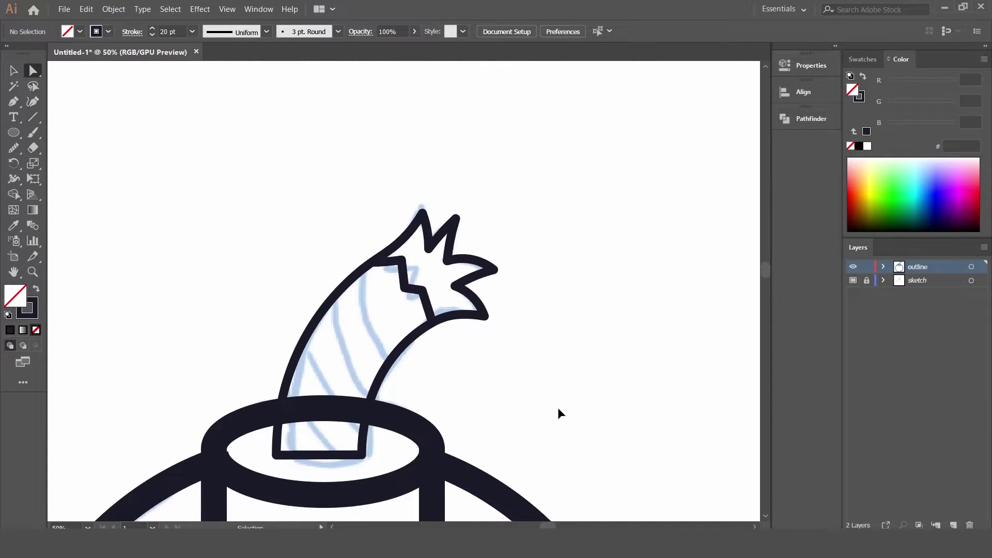
click(14, 102)
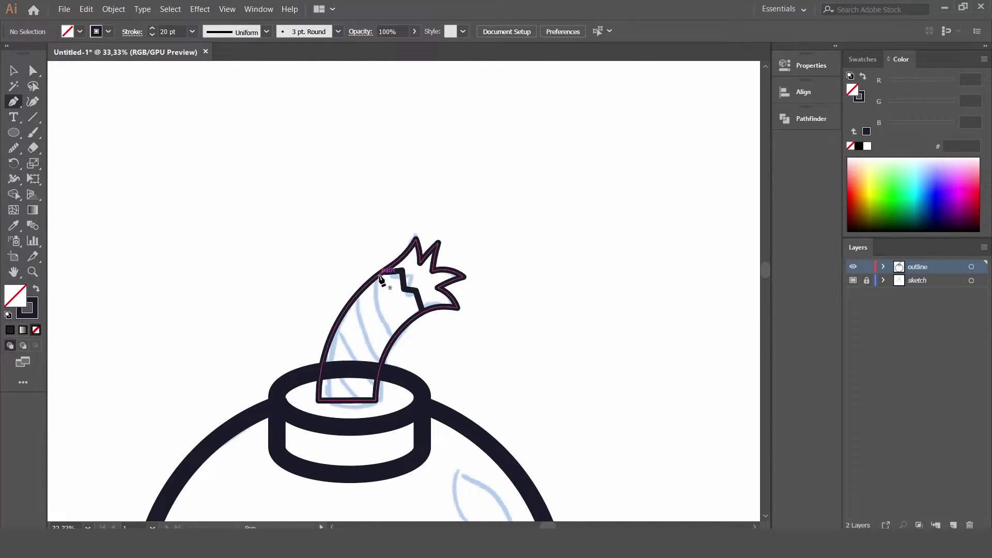
Draw a curved stripe line across the fuse from its top edge
click(379, 274)
drag(396, 336, 422, 362)
key(ctrl)
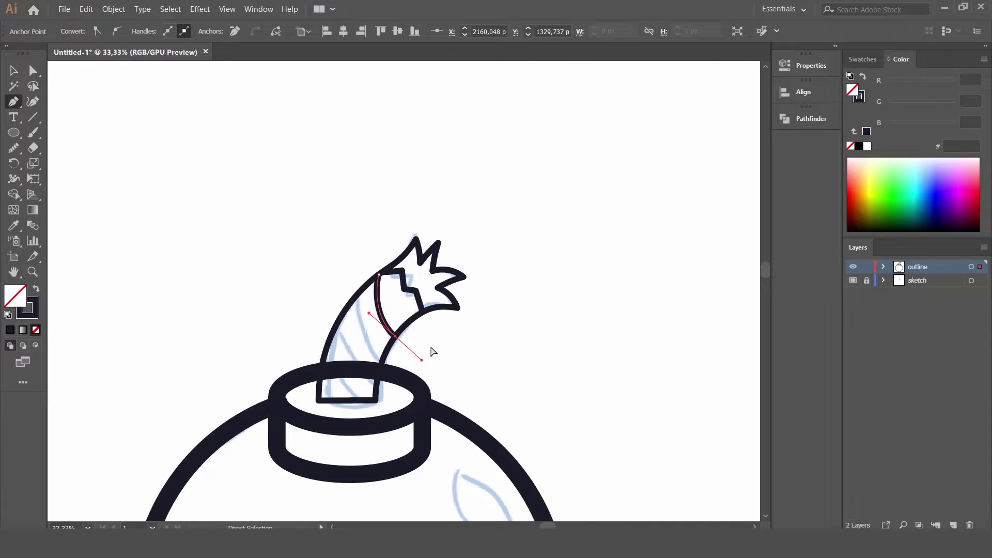
click(415, 352)
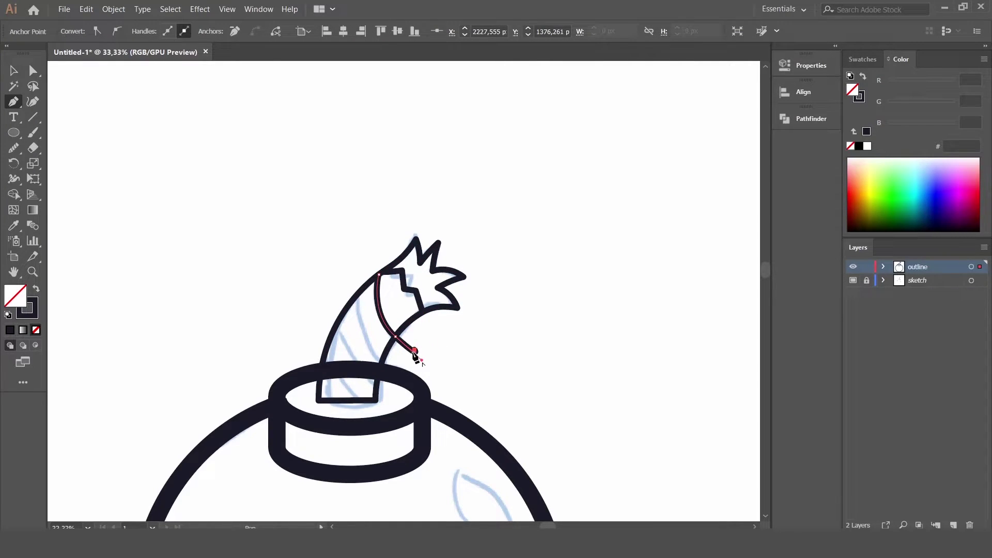
key(ctrl+z)
key(ctrl+z)
key(ctrl+z)
click(383, 252)
drag(409, 346, 454, 372)
ctrl+click(83, 147)
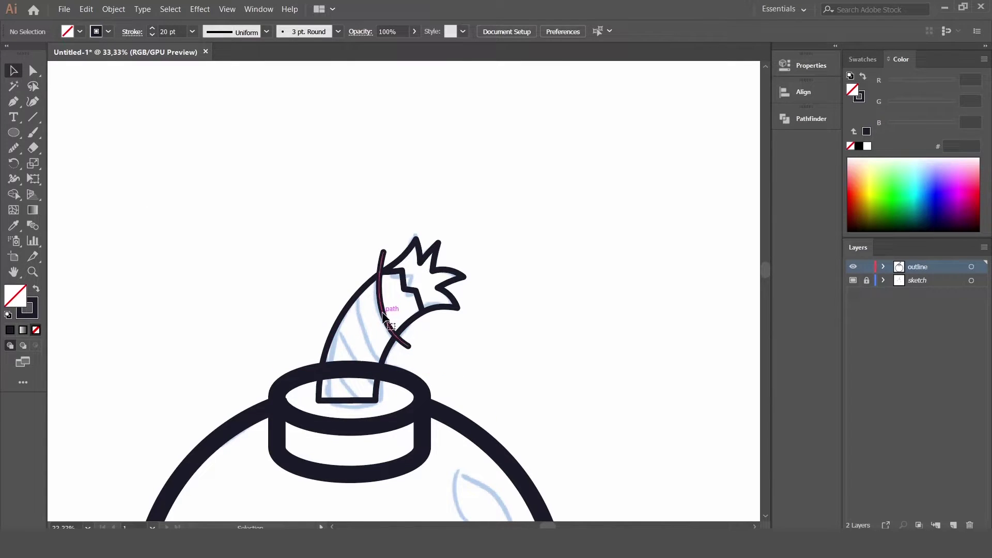
Duplicate the stripe into several copies, then move and rotate them to follow the fuse's bend
drag(387, 323, 366, 344)
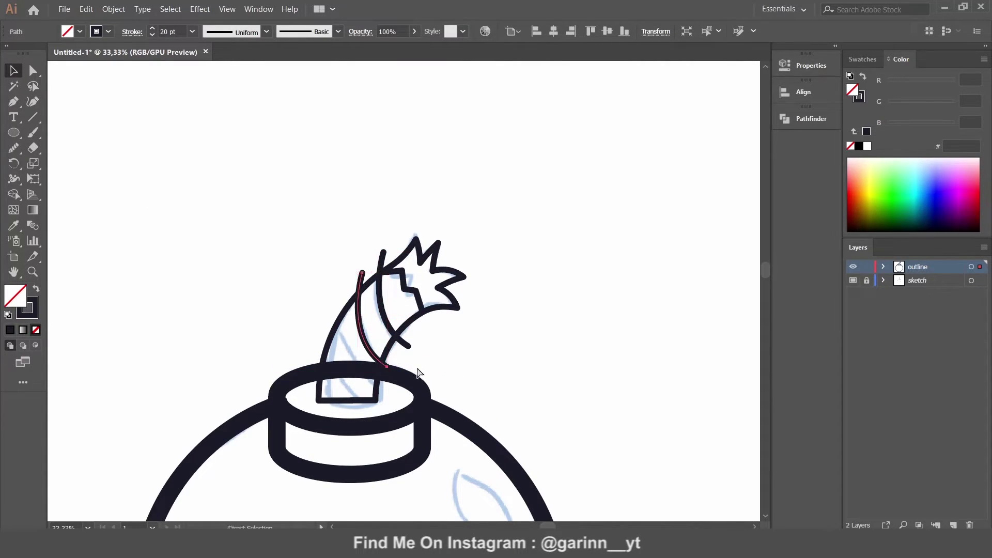
key(ctrl+d)
key(ctrl+d)
drag(379, 362, 378, 391)
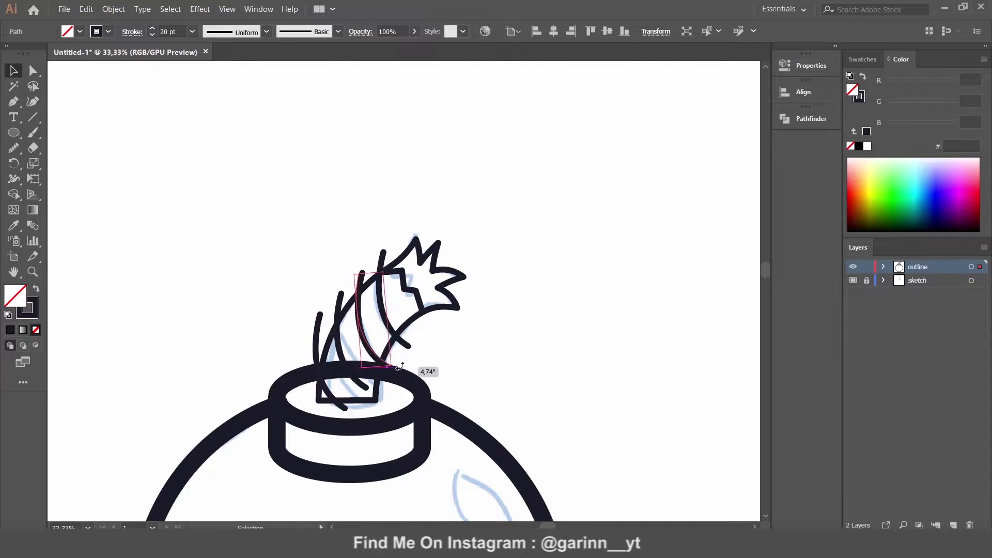
mouse_move(376, 392)
mouse_down()
mouse_move(364, 367)
mouse_move(342, 367)
mouse_up()
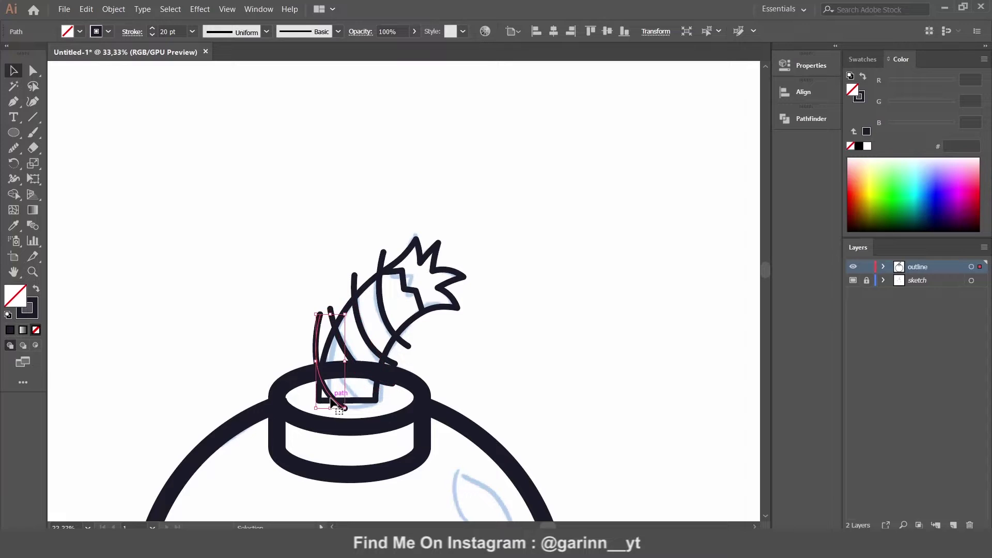
drag(348, 411, 400, 413)
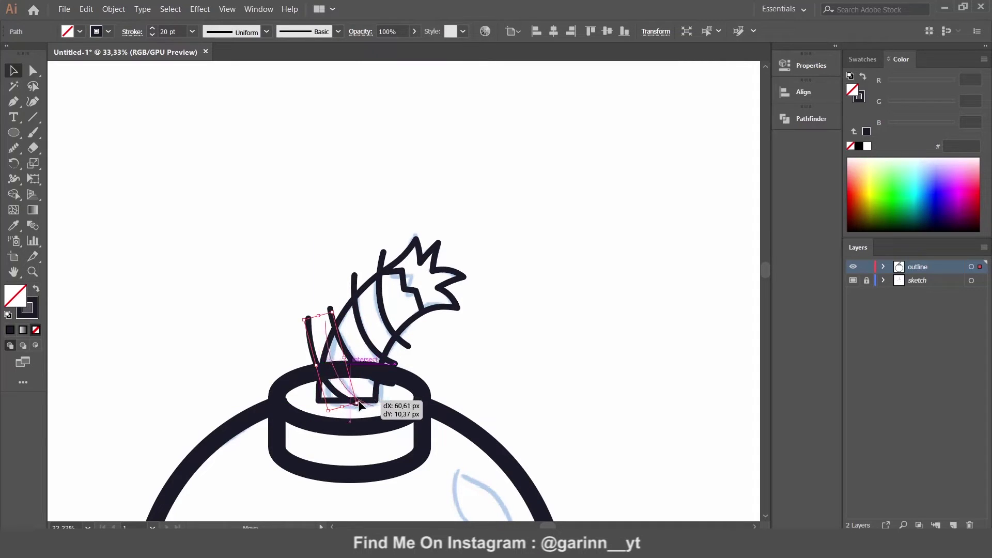
drag(345, 391, 341, 395)
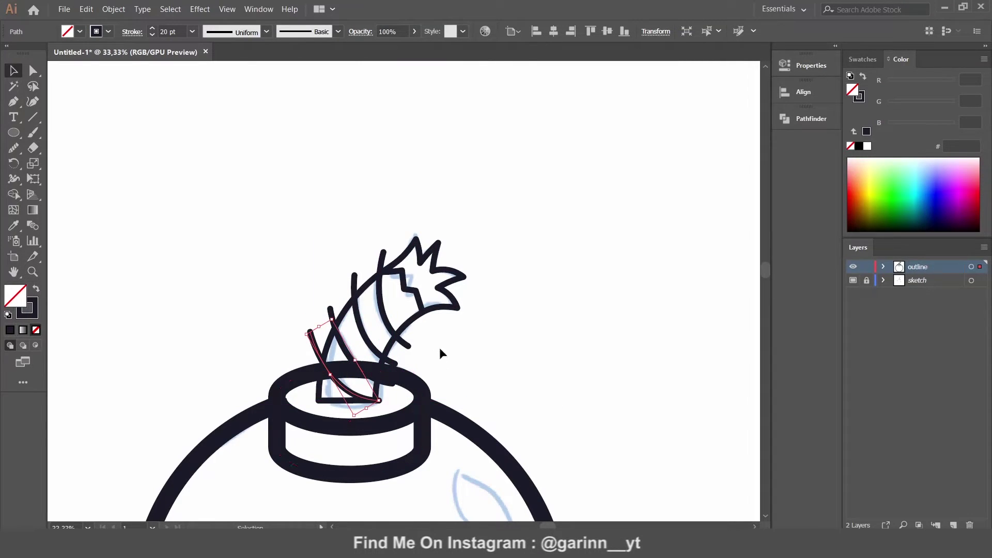
Trim the stripe ends sticking out of the fuse with Shape Builder
drag(407, 329, 442, 352)
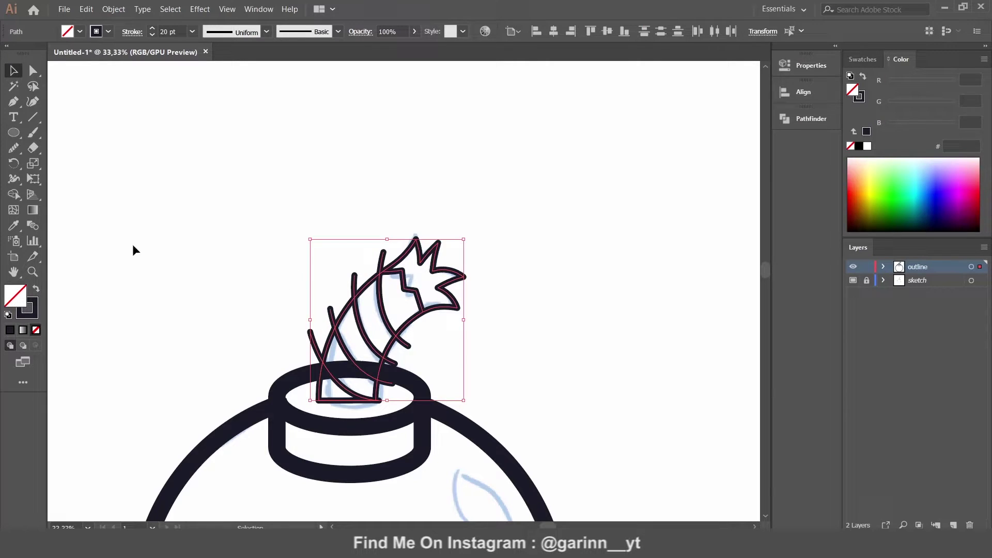
key(shift+m)
drag(345, 298, 308, 367)
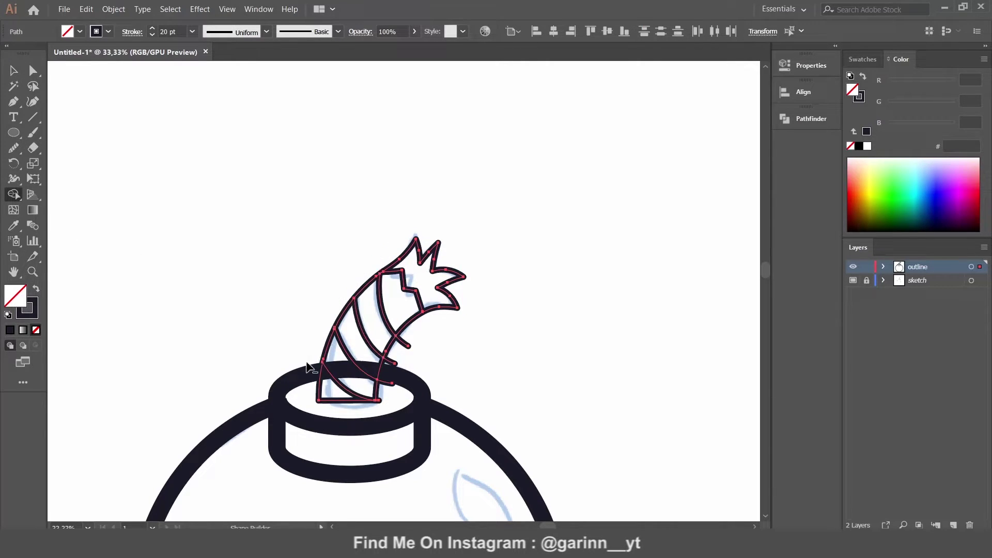
key(v)
click(450, 198)
Remove the cap line segment that cuts across the fuse's rounded base
click(422, 368)
shift+click(387, 356)
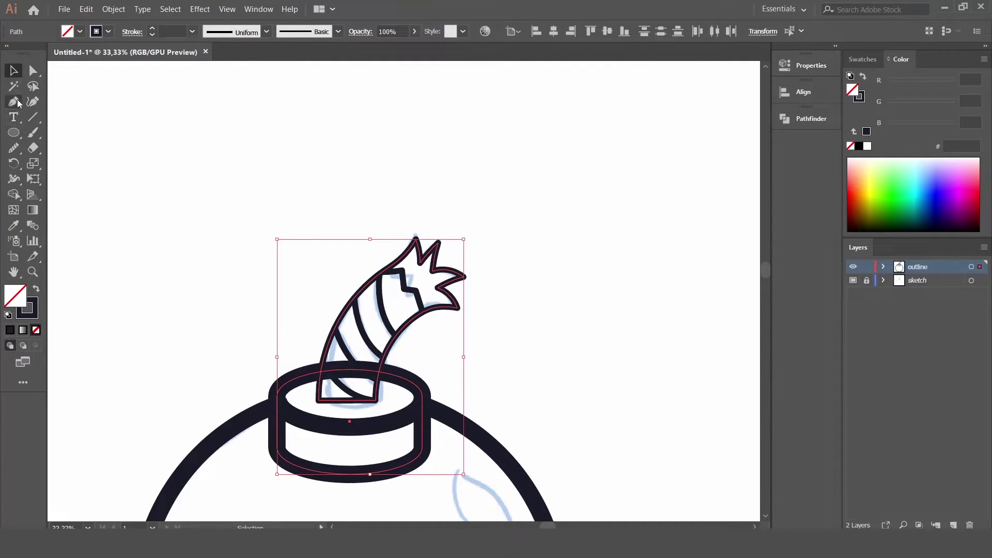
click(12, 198)
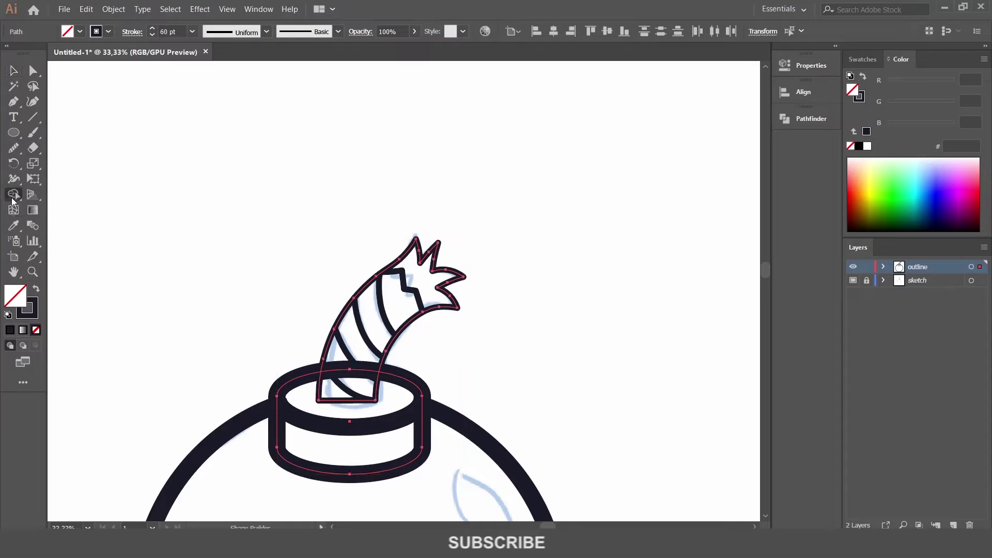
click(352, 375)
key(a)
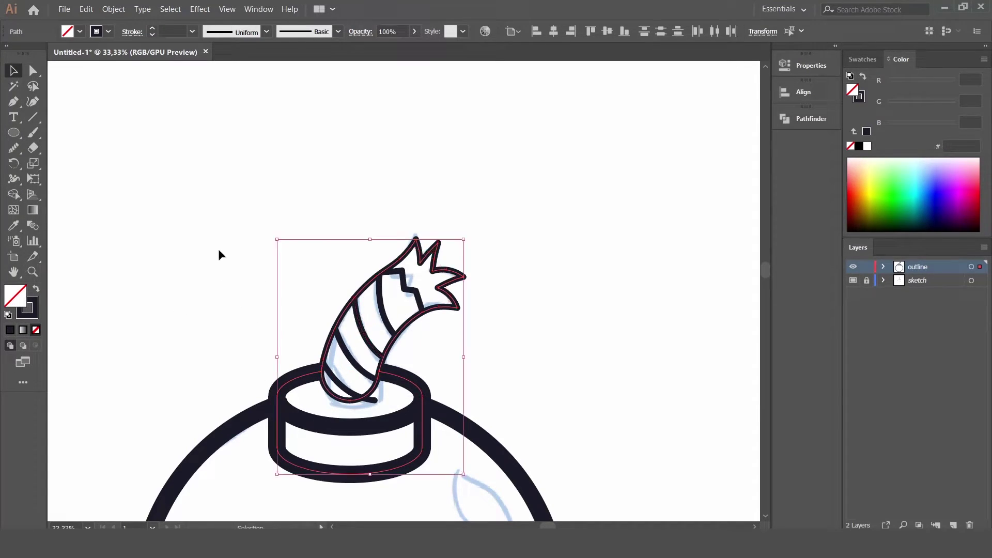
click(206, 274)
click(345, 393)
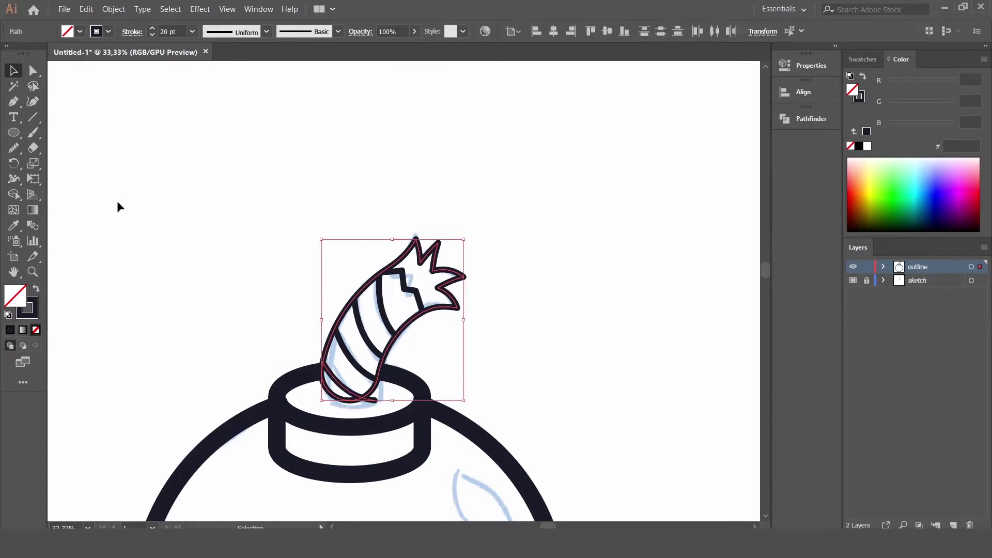
click(13, 194)
click(13, 70)
click(568, 336)
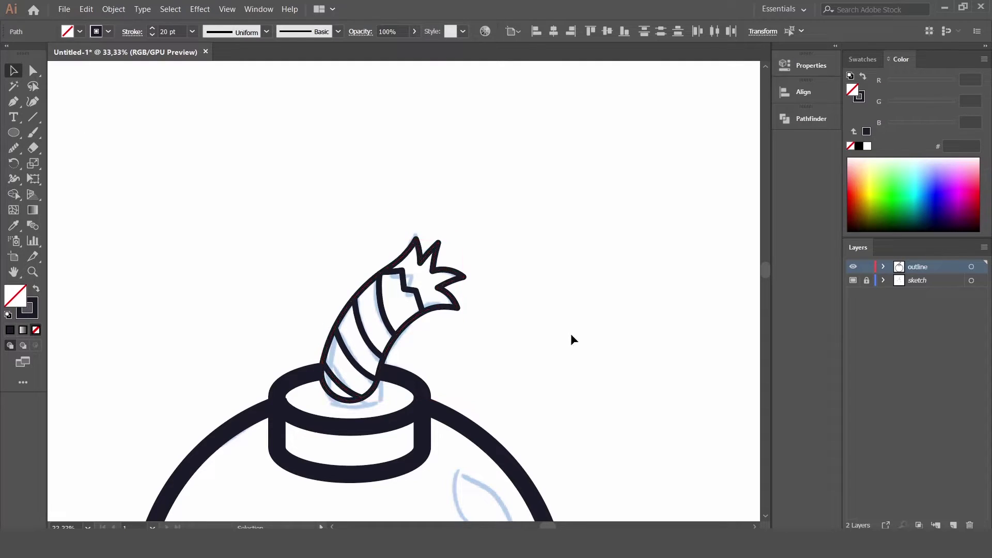
key(ctrl+minus)
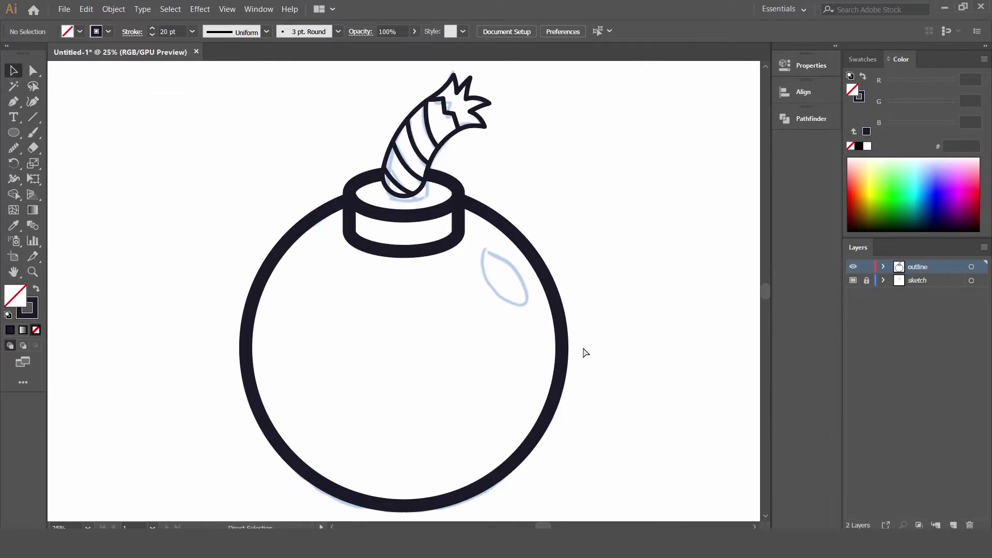
Draw a small tilted highlight ellipse on the bomb's upper right
key(ctrl+minus)
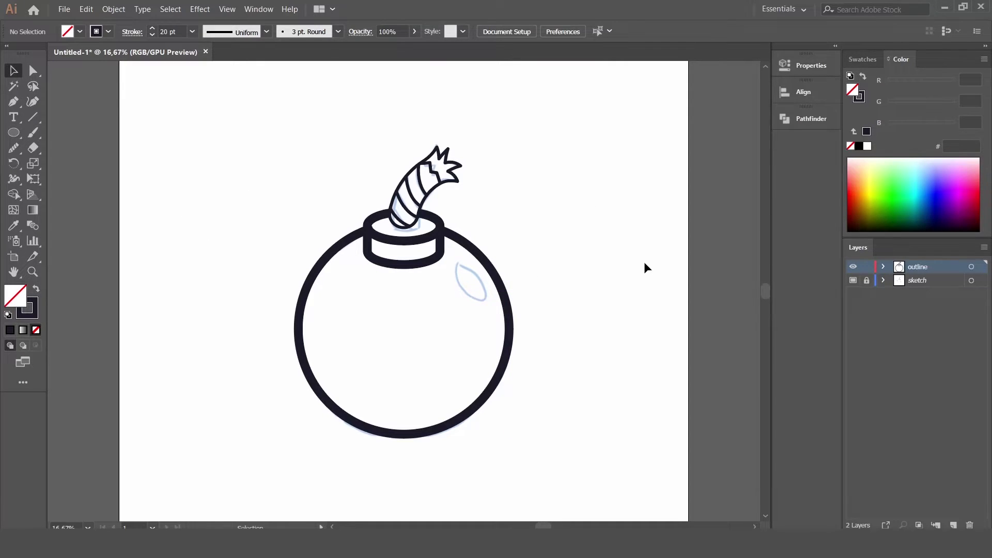
key(ctrl+minus)
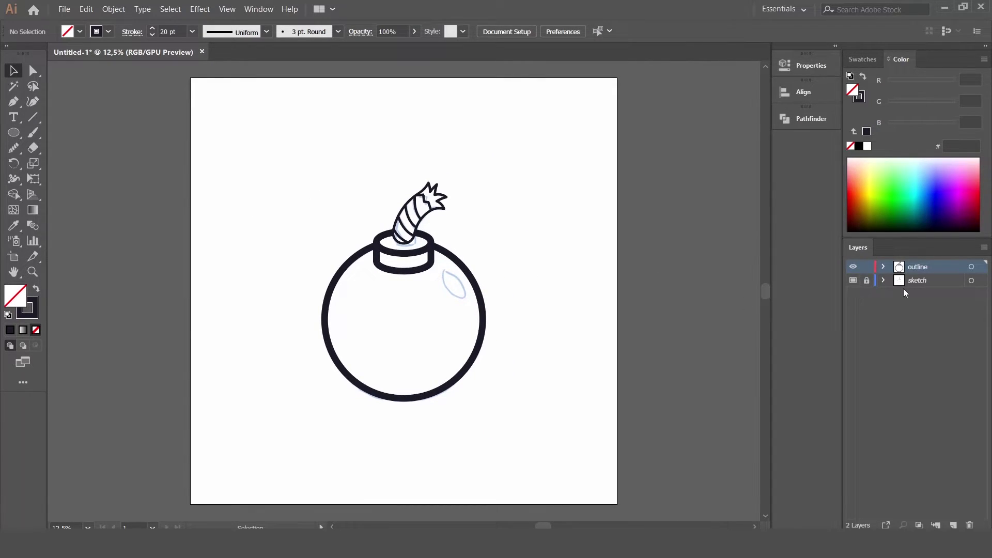
key(l)
drag(443, 275, 459, 304)
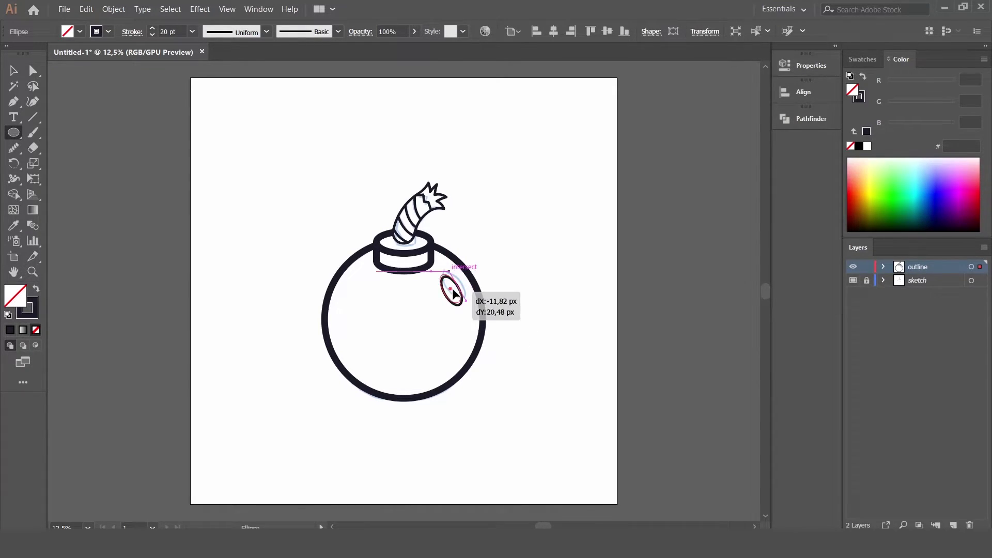
drag(458, 300, 459, 296)
key(v)
click(567, 248)
Add a new layer named 'color'
click(964, 285)
click(954, 525)
double_click(919, 280)
text(color)
key(Return)
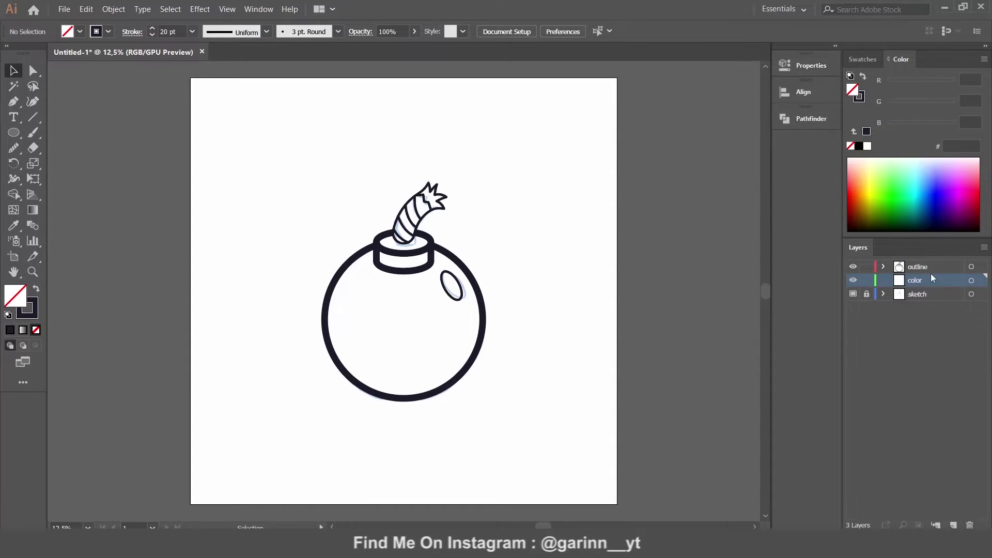
Copy the bomb artwork into the color layer, then lock and hide the outline layer
click(971, 266)
drag(981, 266, 980, 281)
click(867, 266)
click(614, 250)
click(487, 224)
click(852, 266)
Give the copied cap ellipse and fuse 20 pt strokes
drag(320, 169, 501, 392)
click(166, 31)
click(454, 205)
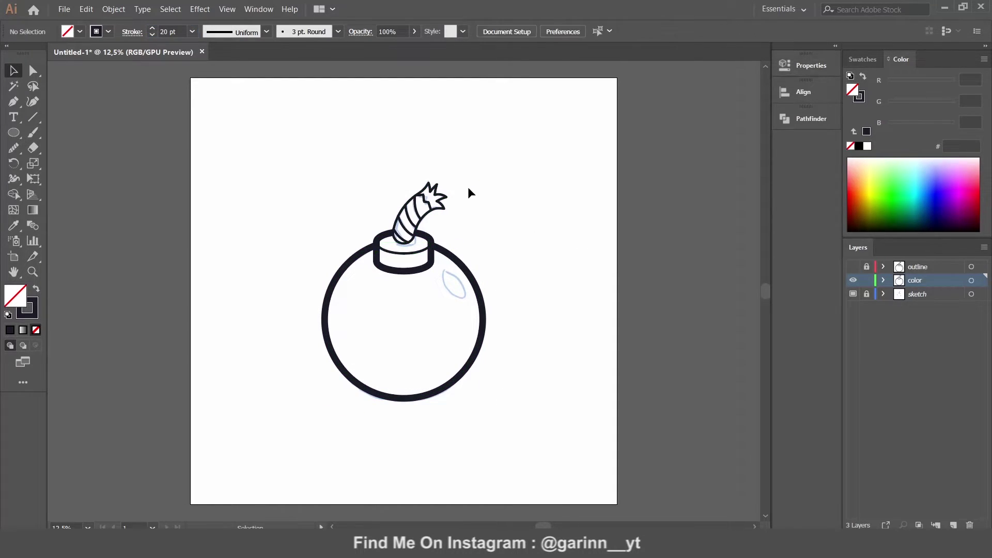
click(419, 253)
key(Return)
click(535, 194)
click(428, 217)
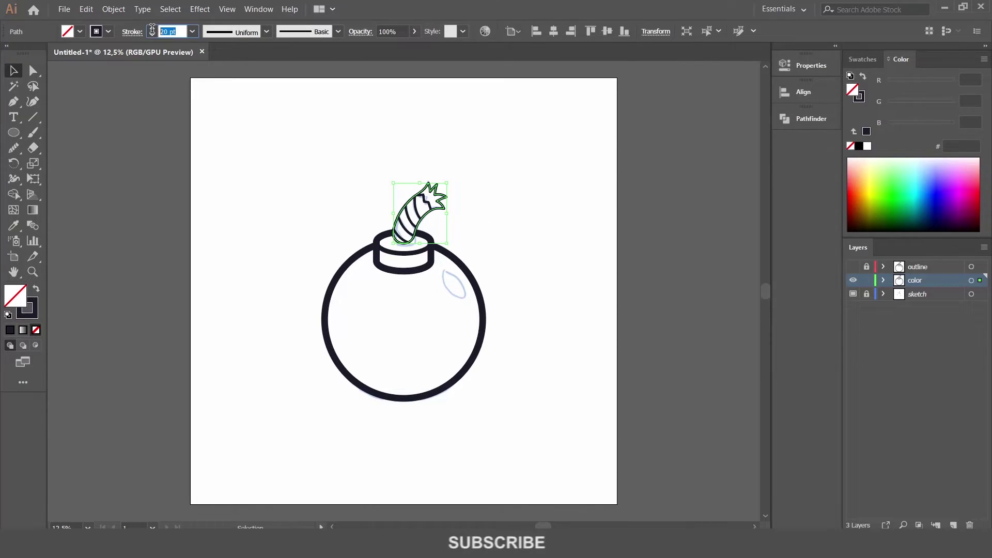
text(5)
key(Return)
click(489, 184)
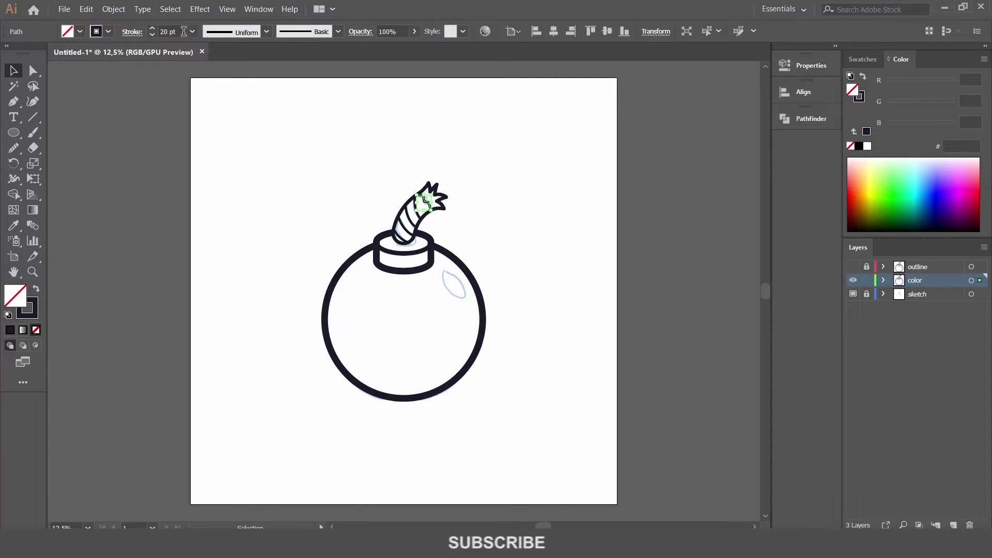
key(Return)
Set the four fuse stripe lines to a 15 pt stroke
click(498, 200)
click(421, 207)
shift+click(405, 237)
key(ctrl+plus)
shift+click(390, 342)
text(15)
key(Return)
click(596, 310)
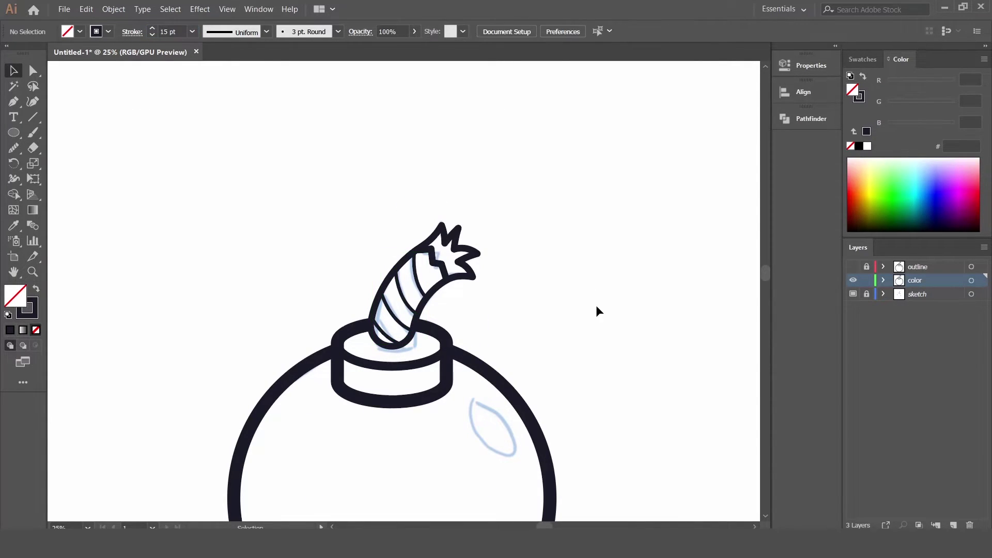
key(ctrl+minus)
key(ctrl+minus)
key(ctrl+plus)
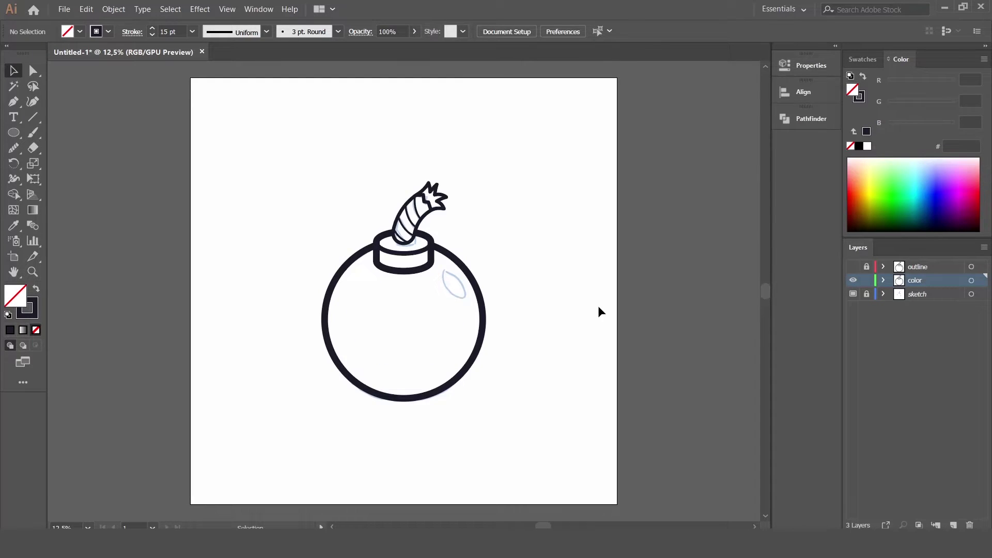
Delete the two stripe lines inside the fuse, then select the whole bomb
drag(348, 165, 474, 412)
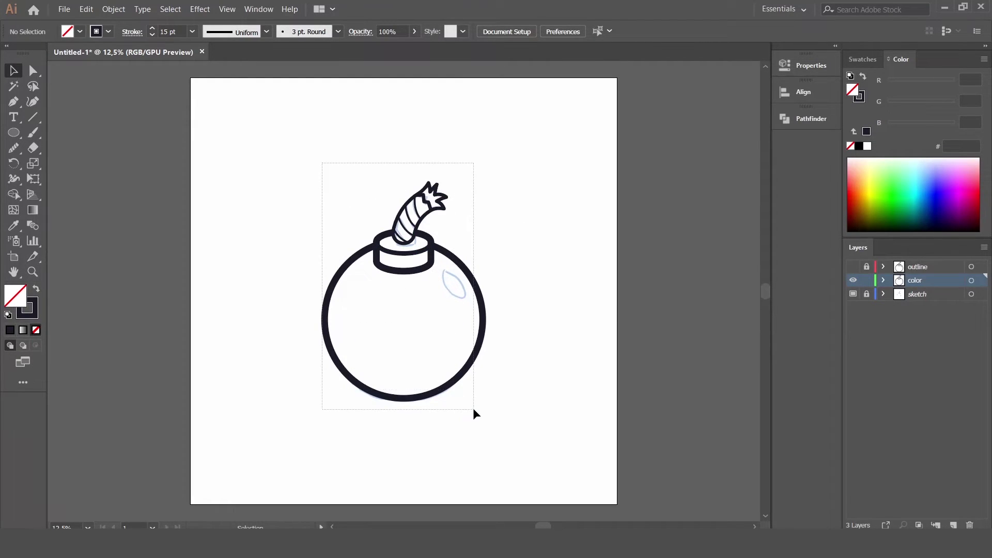
shift+click(414, 217)
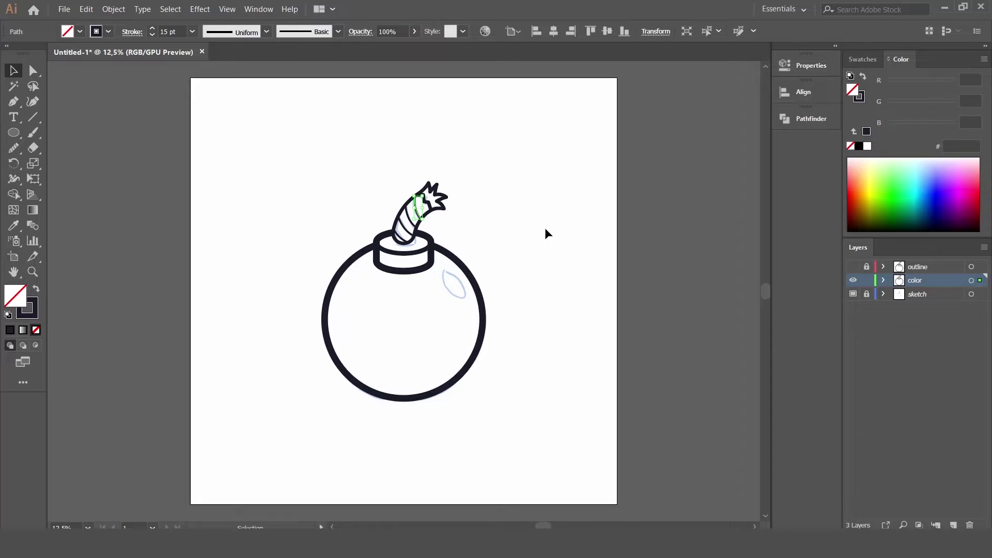
key(ctrl+plus)
key(ctrl+plus)
key(ctrl+plus)
click(533, 264)
click(382, 326)
key(Delete)
click(357, 369)
key(Delete)
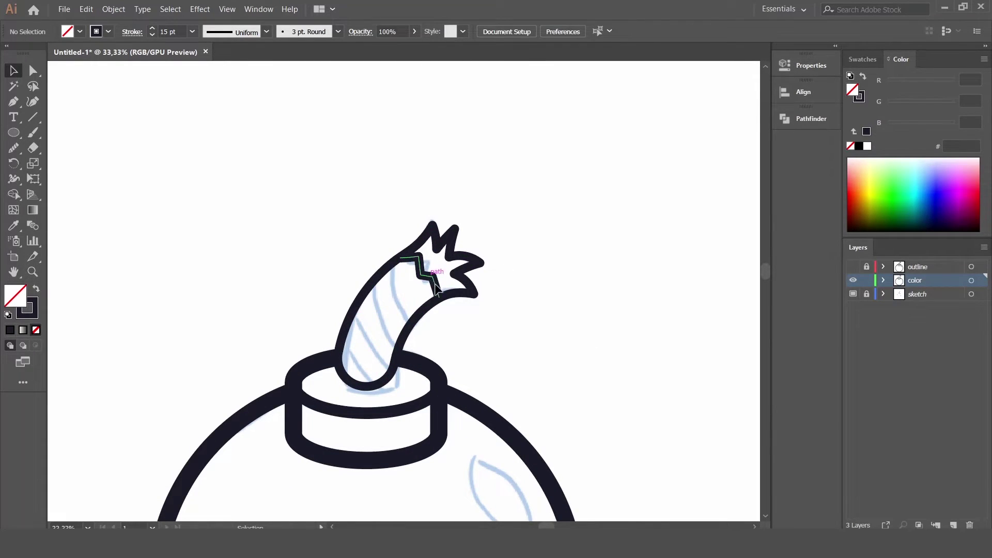
key(ctrl+minus)
key(ctrl+minus)
key(ctrl+minus)
drag(301, 171, 482, 386)
click(113, 8)
Expand the bomb's strokes into fills and unite them into one shape with Pathfinder
click(132, 129)
click(467, 346)
click(811, 119)
click(634, 147)
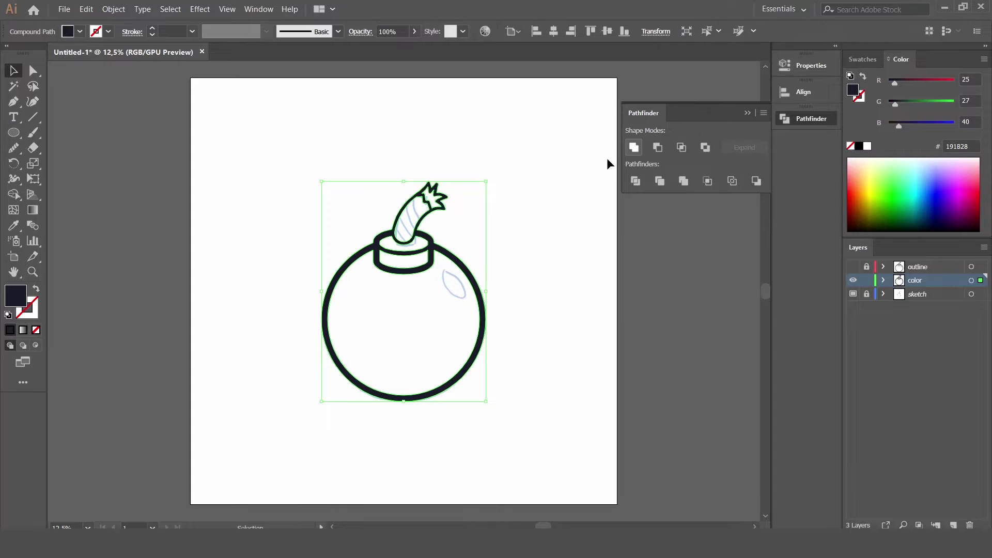
click(468, 248)
Release the compound path into separate shapes and fill them all gray
right_click(440, 213)
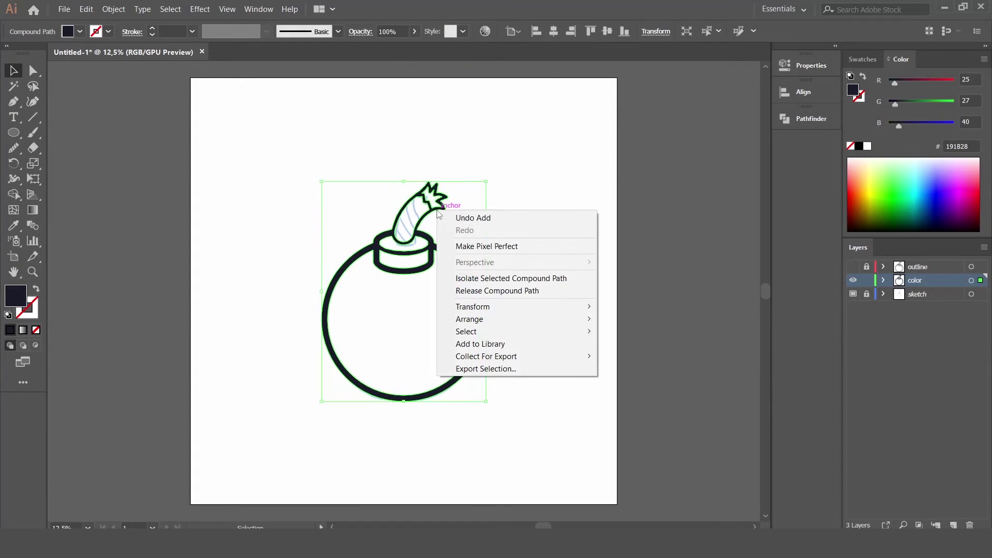
click(512, 291)
click(454, 262)
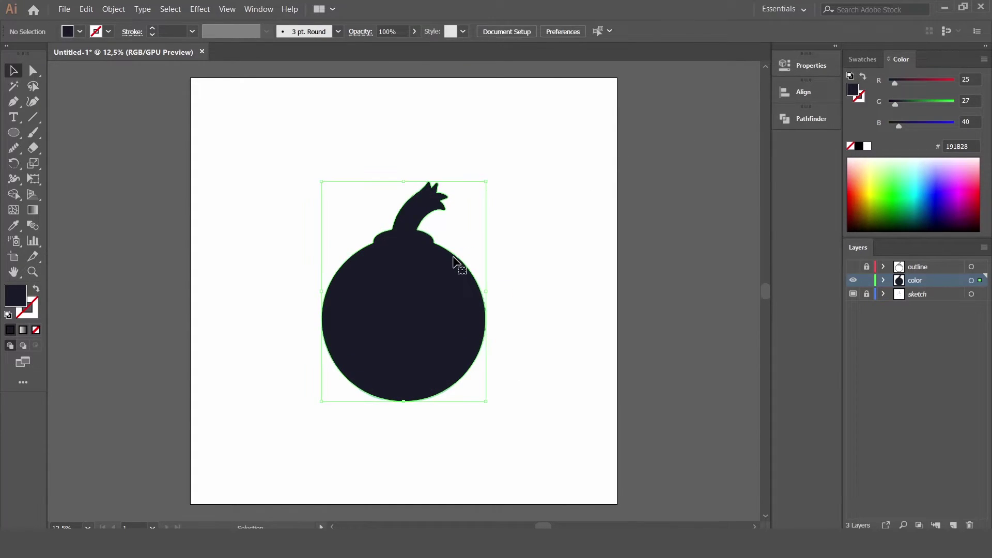
click(450, 259)
click(560, 259)
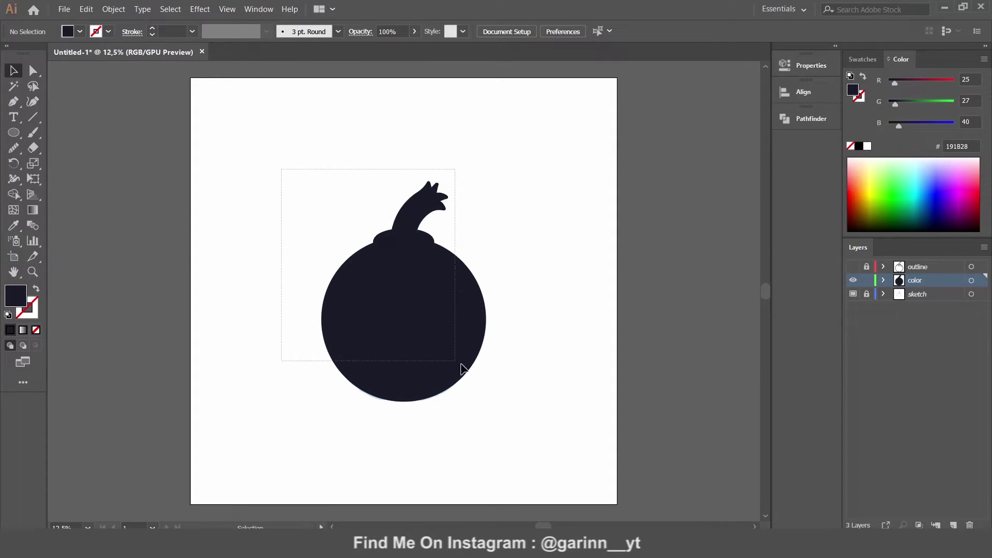
drag(281, 169, 462, 364)
click(863, 59)
click(886, 148)
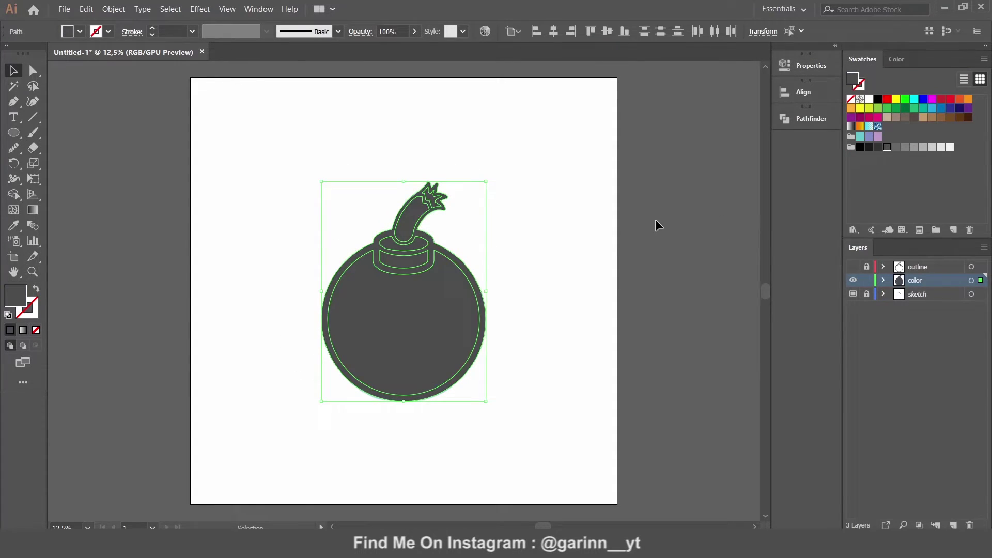
Show the outline layer and make the highlight ellipse white at 50% opacity
click(655, 220)
click(853, 266)
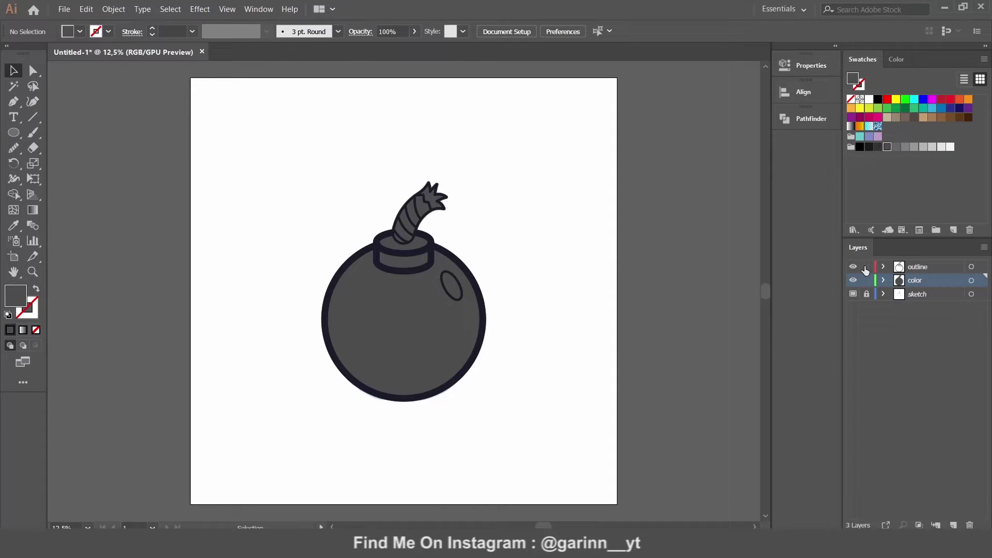
click(462, 297)
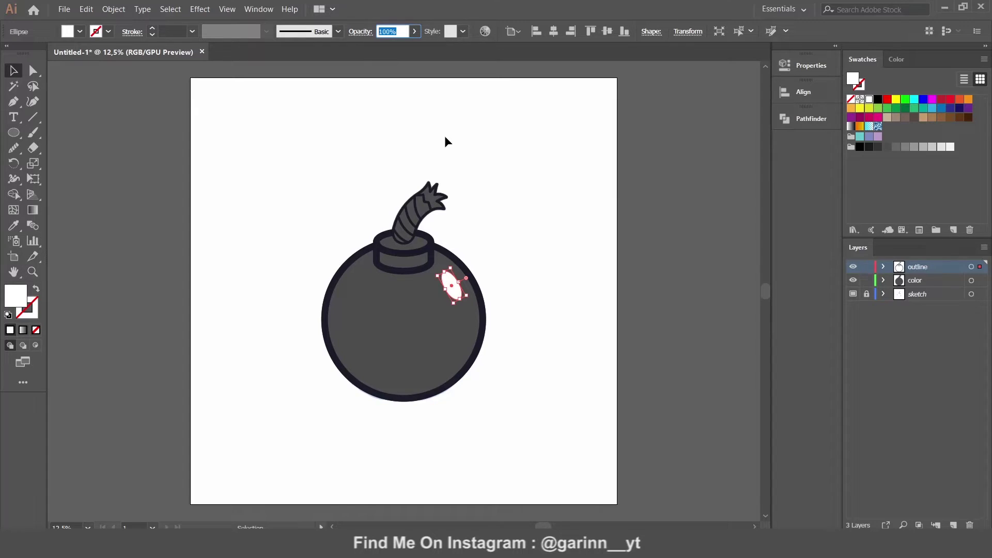
text(50)
key(Return)
click(445, 135)
Fill the fuse body with tan DDA66F using the Color Picker
click(434, 204)
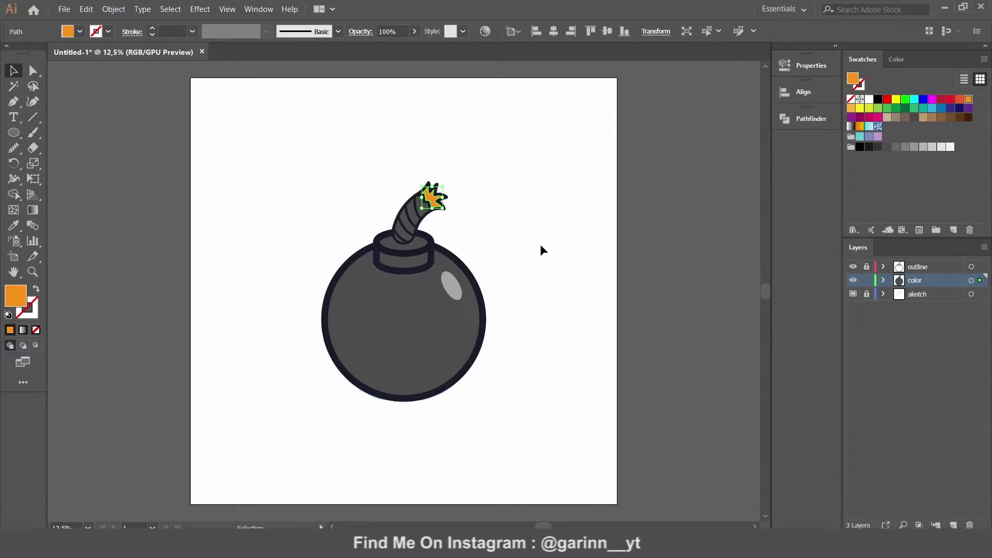
click(413, 216)
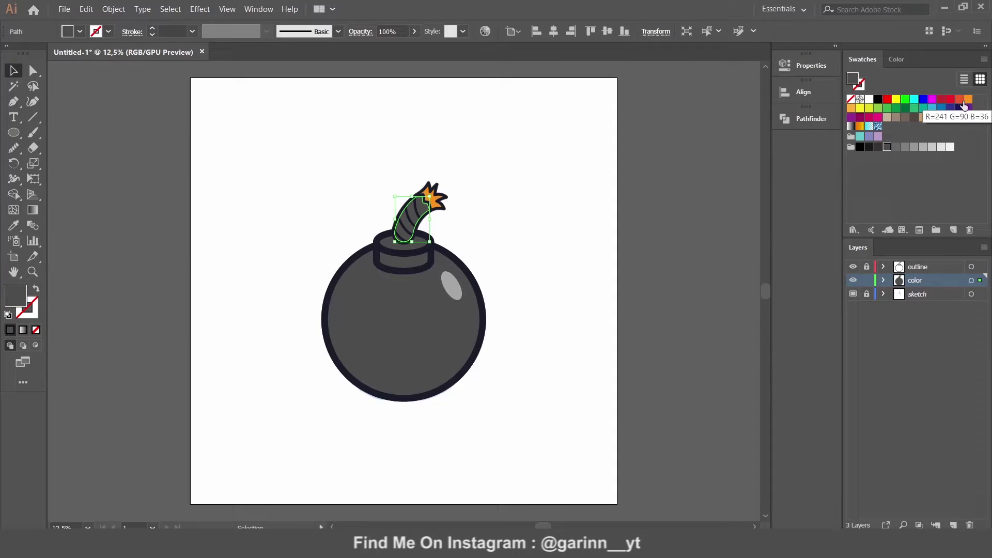
click(969, 99)
double_click(11, 298)
click(408, 207)
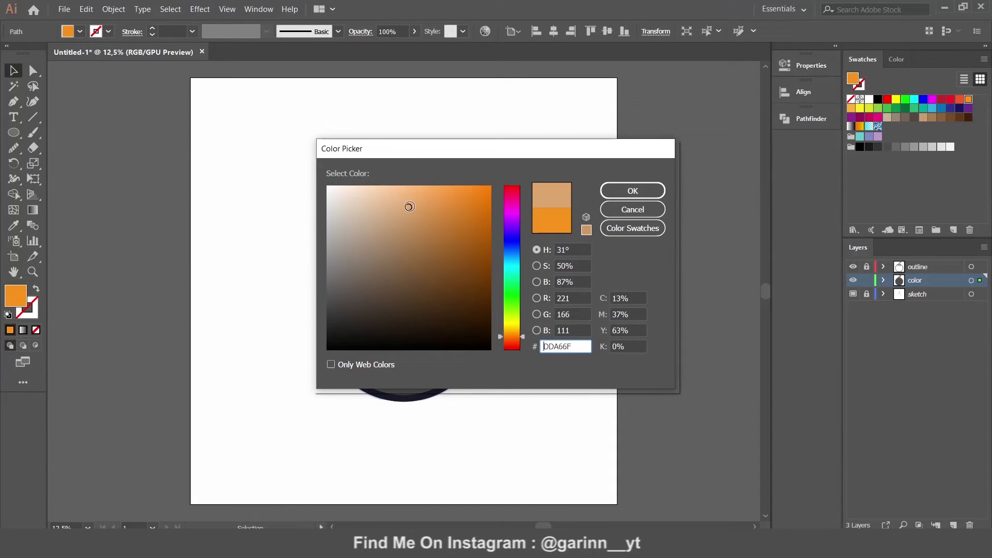
click(633, 191)
Colour the flame red-orange and give the neck cap a lighter gray fill
click(433, 198)
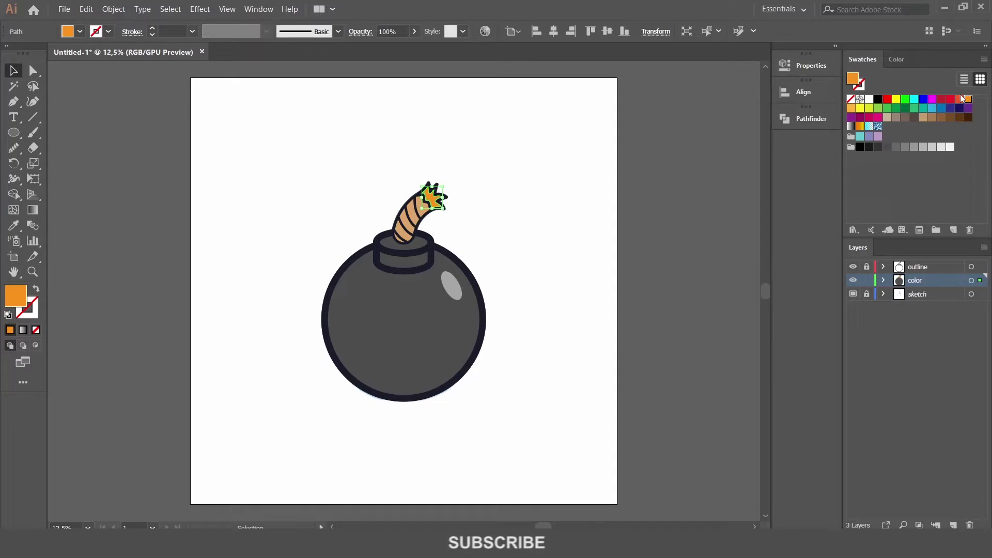
click(508, 241)
click(420, 308)
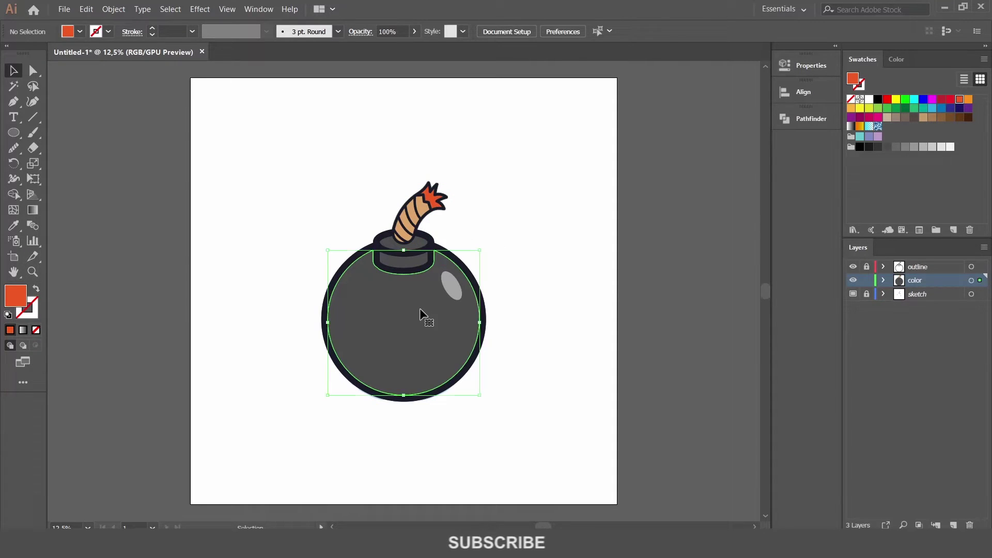
click(543, 263)
click(408, 261)
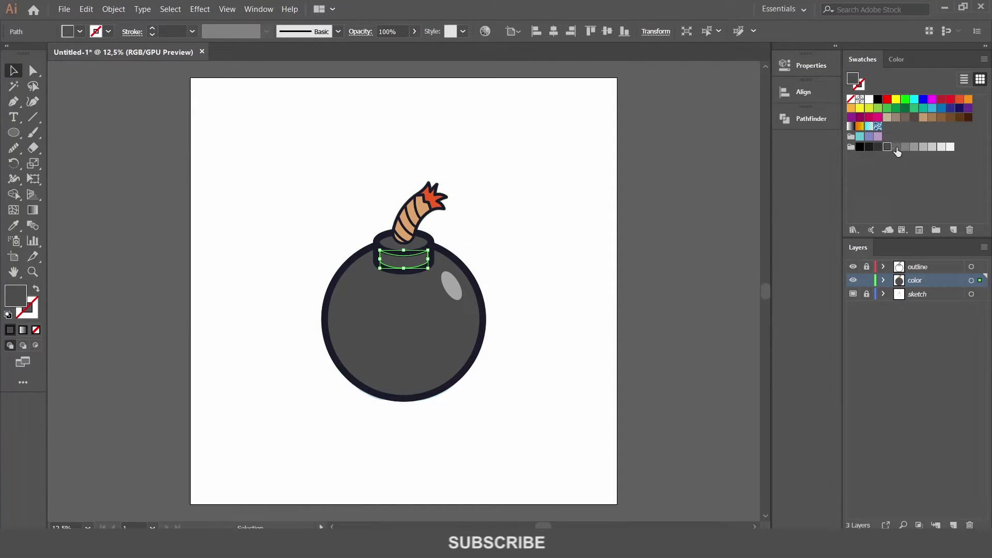
click(415, 252)
click(522, 300)
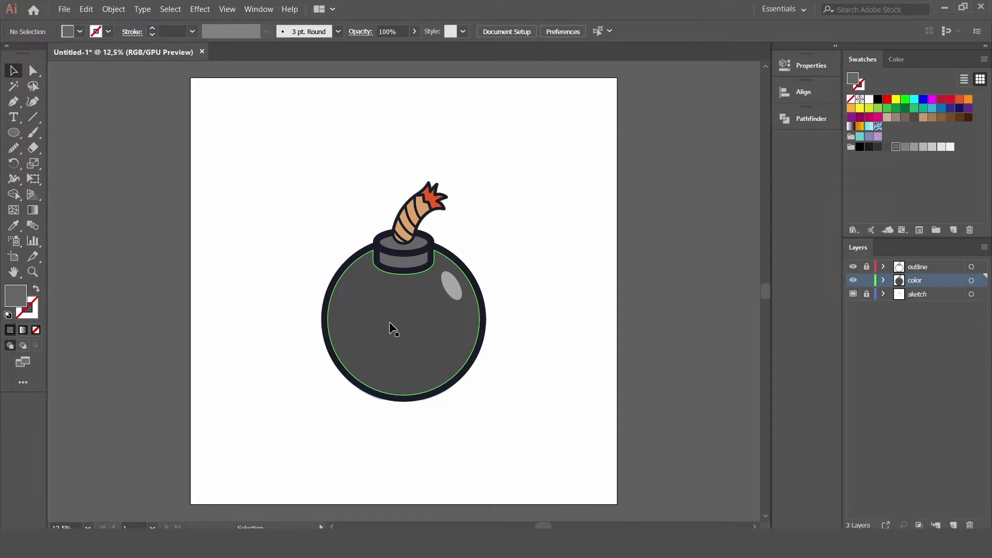
Paste a copy of the body circle, offset it and enlarge it up-right
drag(321, 237, 496, 372)
ctrl+click(541, 301)
click(387, 343)
click(87, 9)
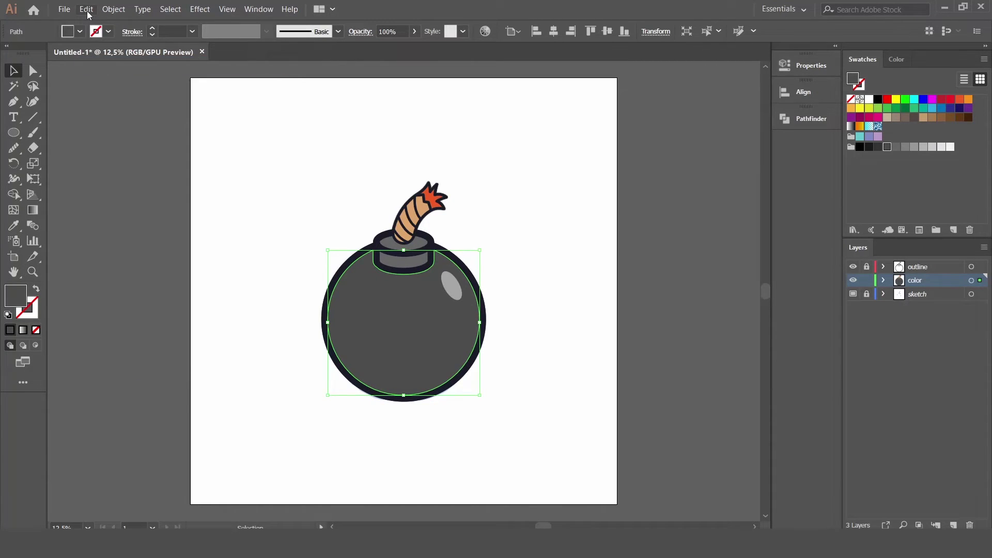
click(116, 81)
drag(384, 318, 391, 309)
drag(480, 250, 506, 208)
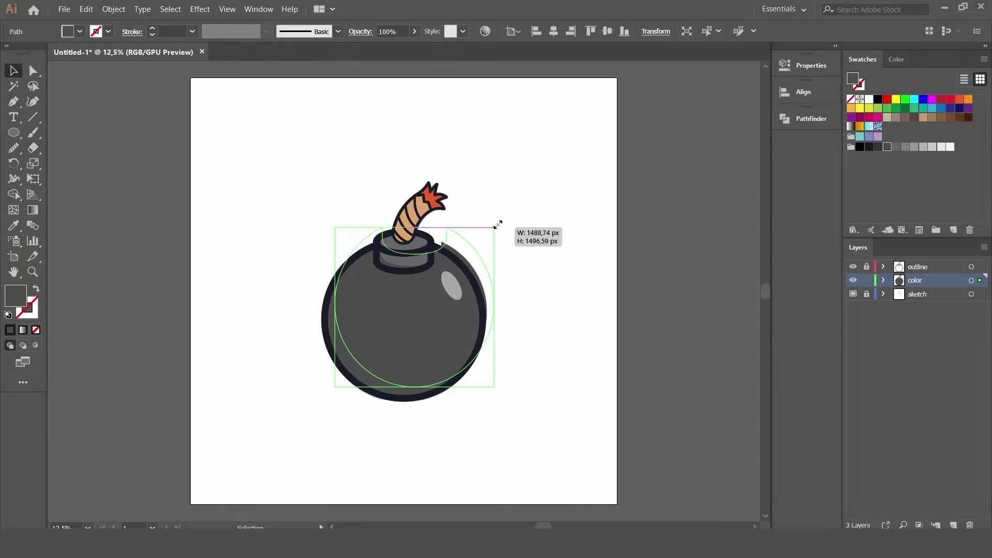
Subtract the offset circle with Pathfinder Minus Front, leaving a bottom-left crescent
click(357, 375)
shift+click(494, 310)
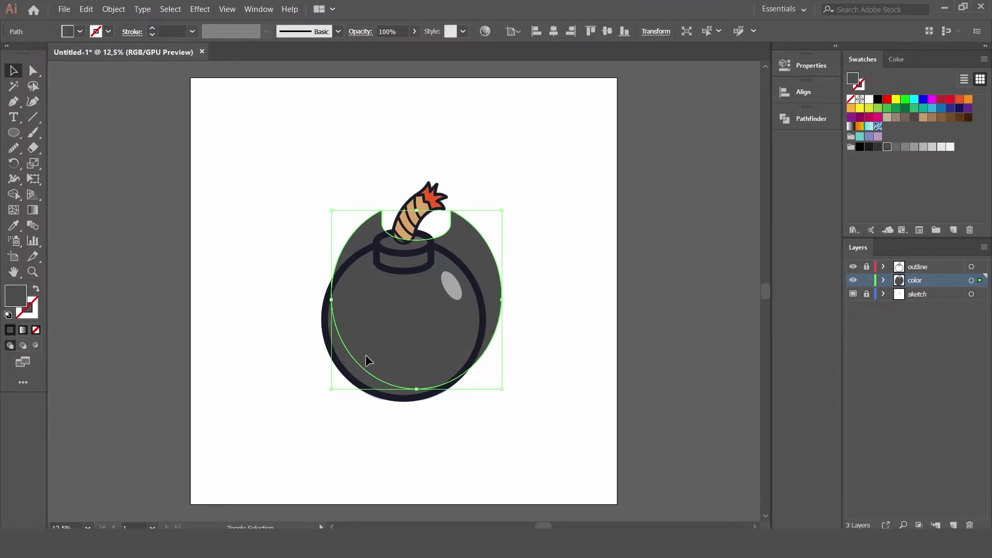
click(807, 118)
click(657, 148)
click(801, 121)
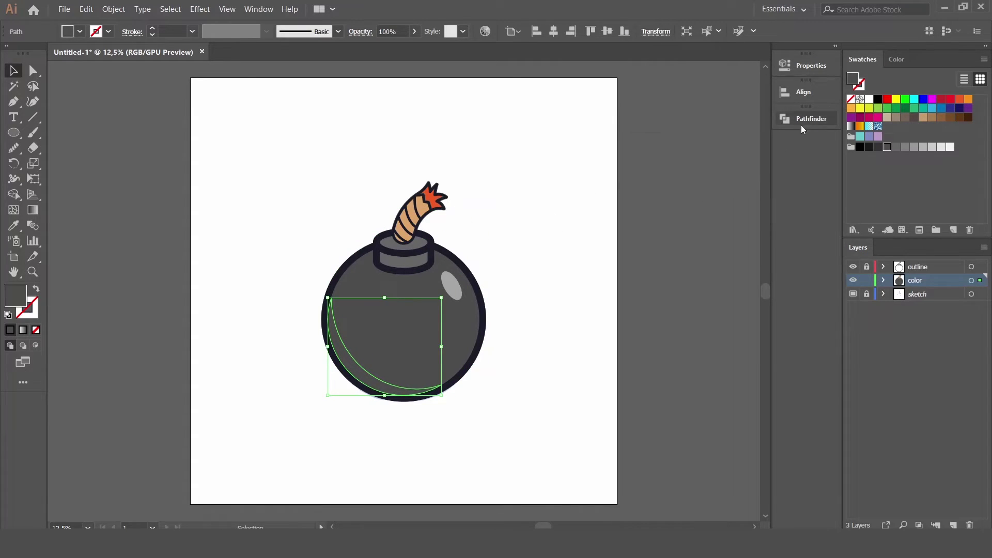
Give the crescent the dark outline colour with fill and stroke swapped, at 50% opacity
key(i)
click(483, 284)
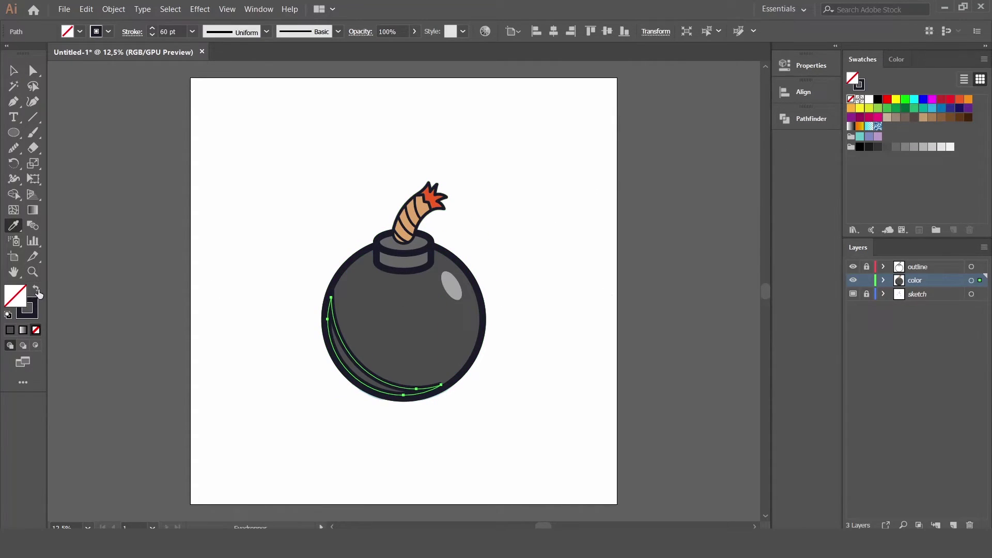
click(36, 289)
click(14, 70)
text(50)
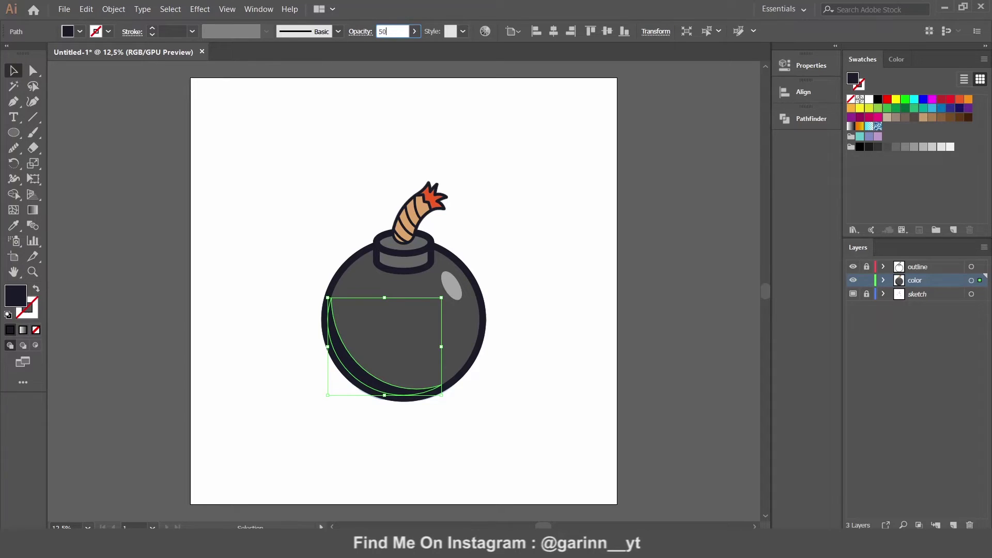
key(Return)
Paste copies of the bomb body circle in back and in front
click(454, 326)
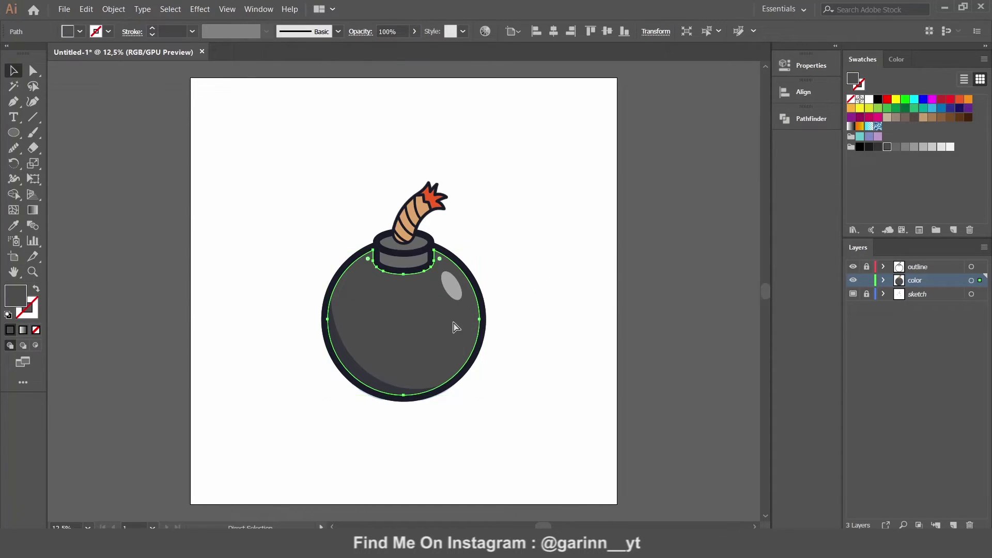
click(86, 9)
click(103, 63)
click(87, 8)
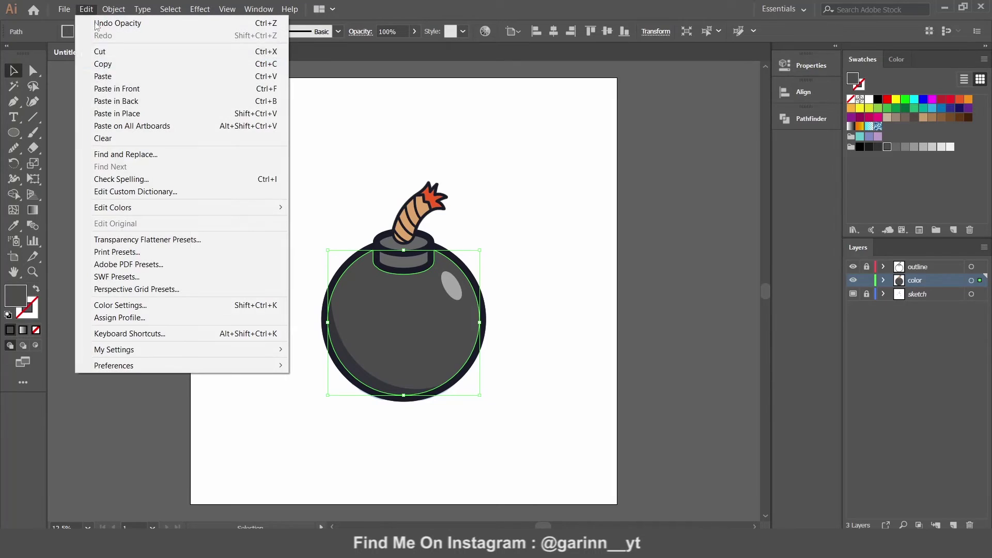
click(129, 101)
click(86, 9)
click(119, 88)
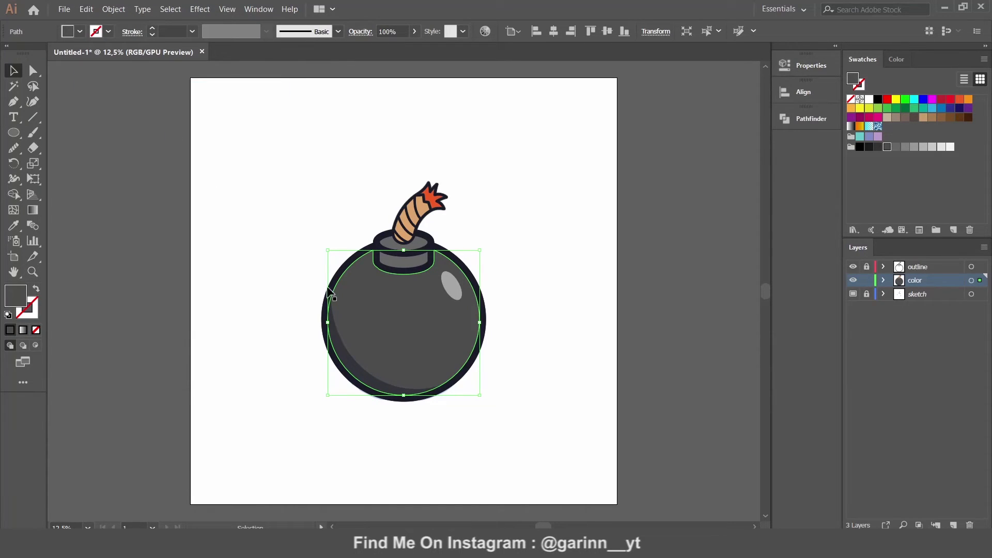
Offset and enlarge the front copy, then Minus Front it from the body circle
drag(404, 348, 417, 328)
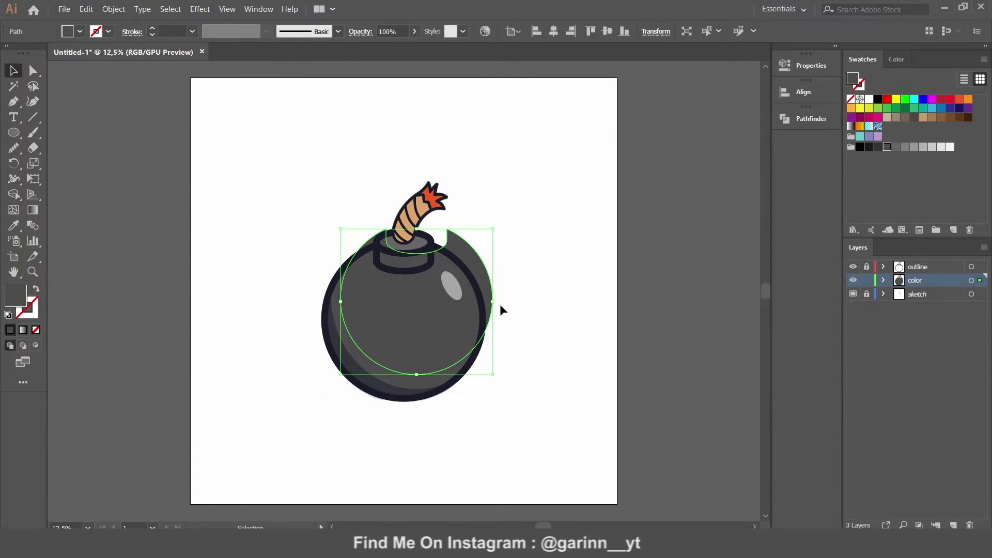
drag(494, 303, 505, 305)
drag(504, 229, 520, 194)
drag(408, 323, 406, 327)
shift+click(406, 327)
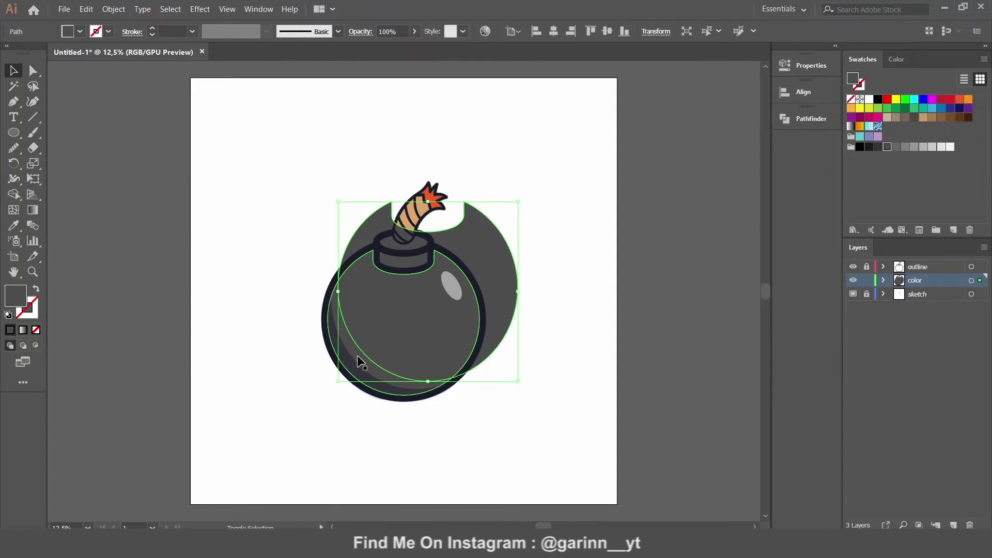
click(811, 118)
click(657, 148)
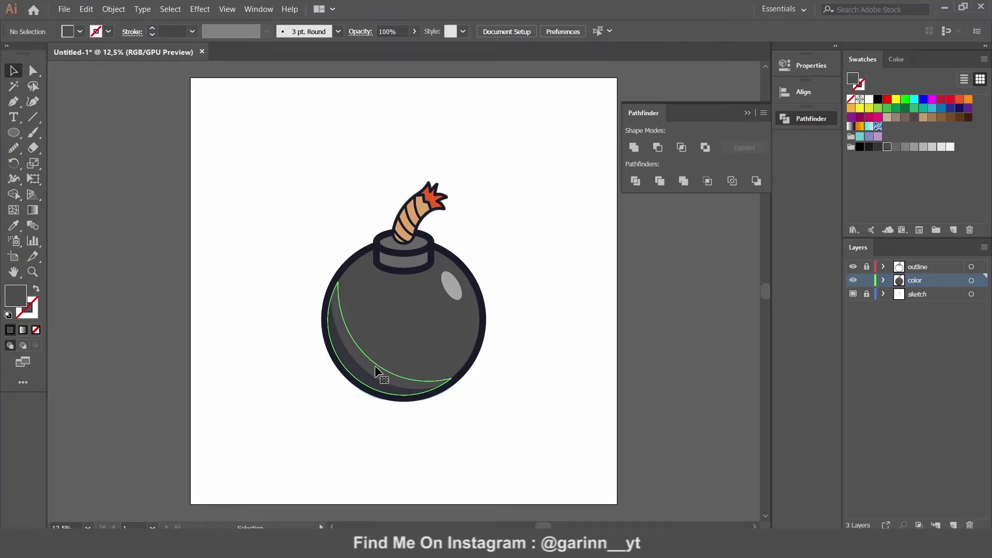
Eyedropper the dark outline colour onto the crescent and set its opacity to 20%
key(i)
click(359, 370)
text(v)
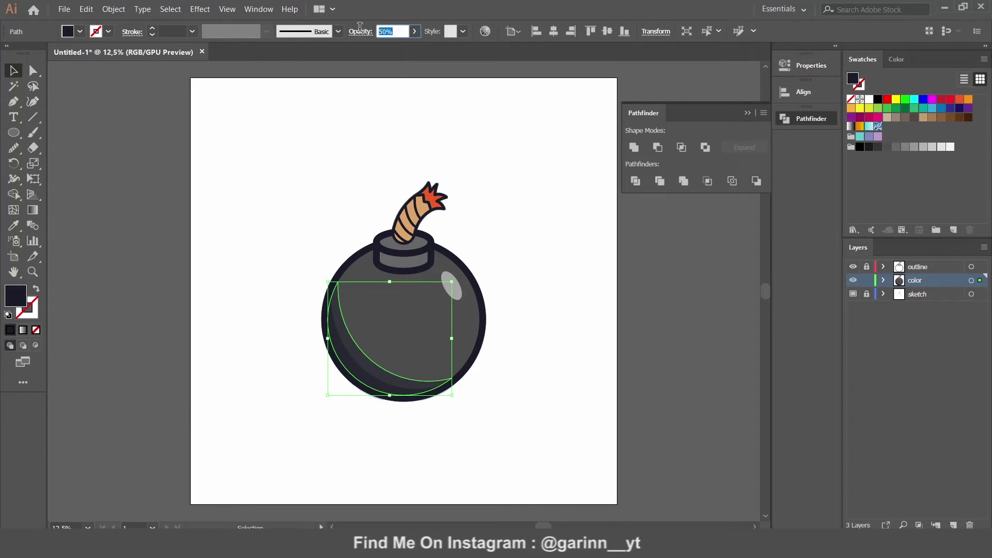
text(20)
click(663, 209)
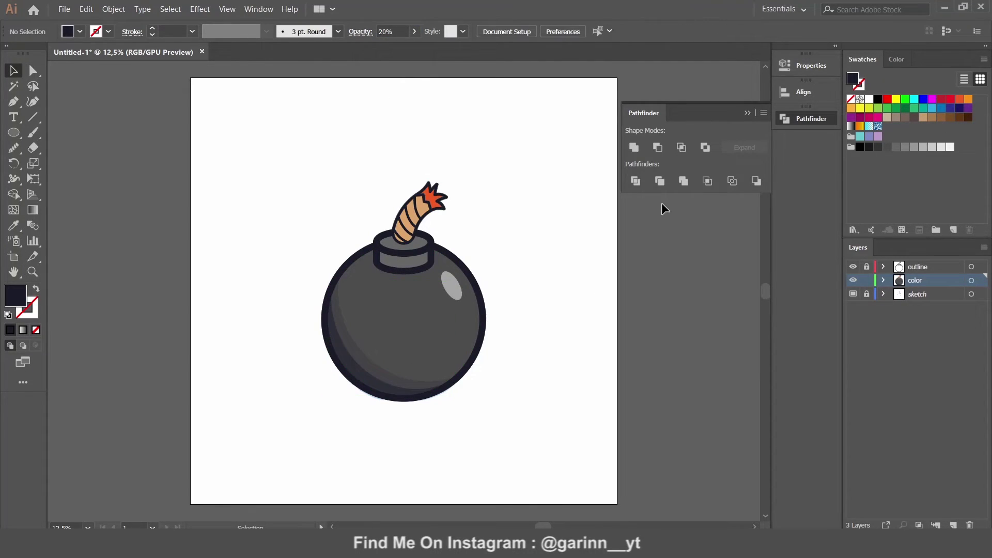
click(789, 119)
click(469, 310)
Draw two offset ellipses over the bomb body
key(p)
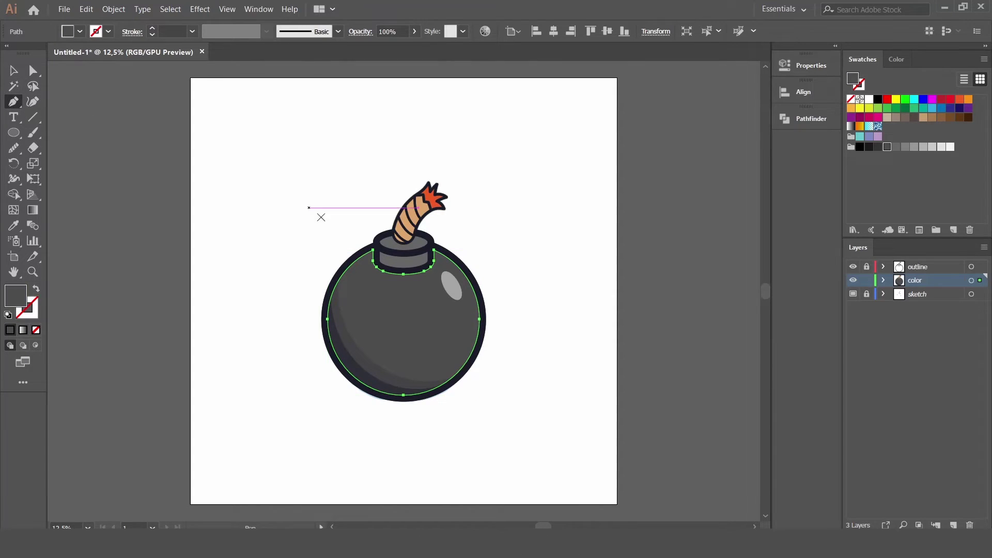
key(l)
drag(316, 242, 476, 430)
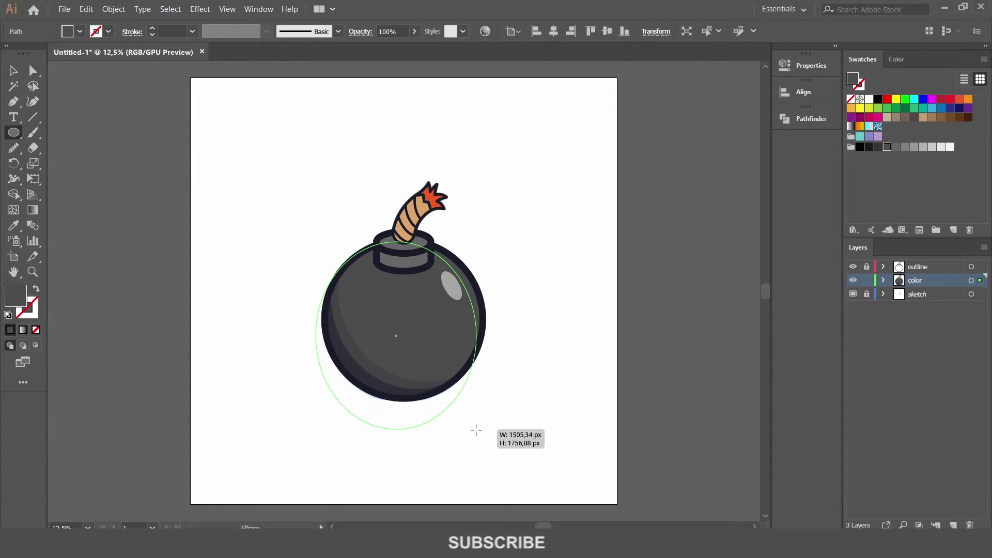
drag(476, 430, 482, 401)
drag(479, 242, 482, 240)
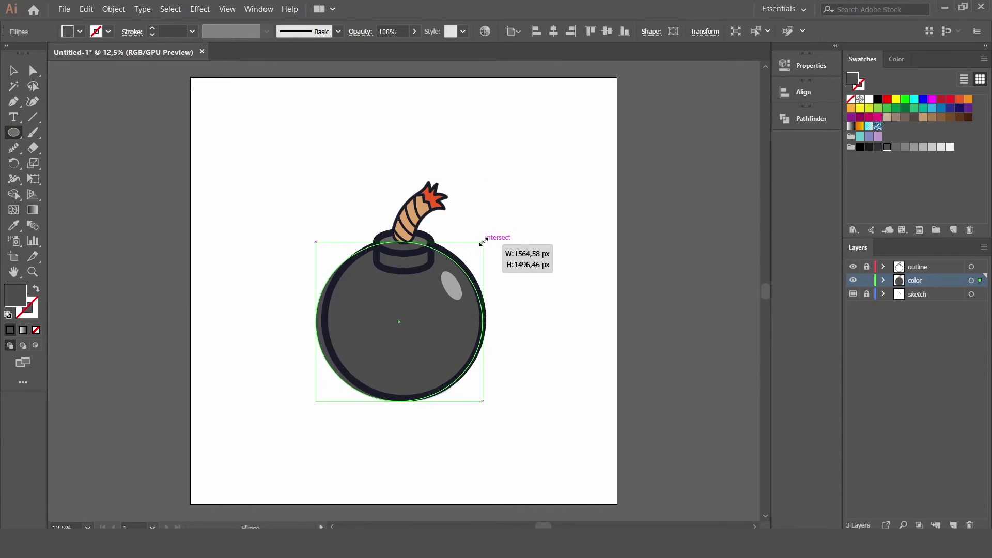
mouse_move(306, 239)
mouse_down()
mouse_move(458, 422)
mouse_move(483, 432)
mouse_up()
Use Pathfinder Minus Front to cut a right-side crescent
key(v)
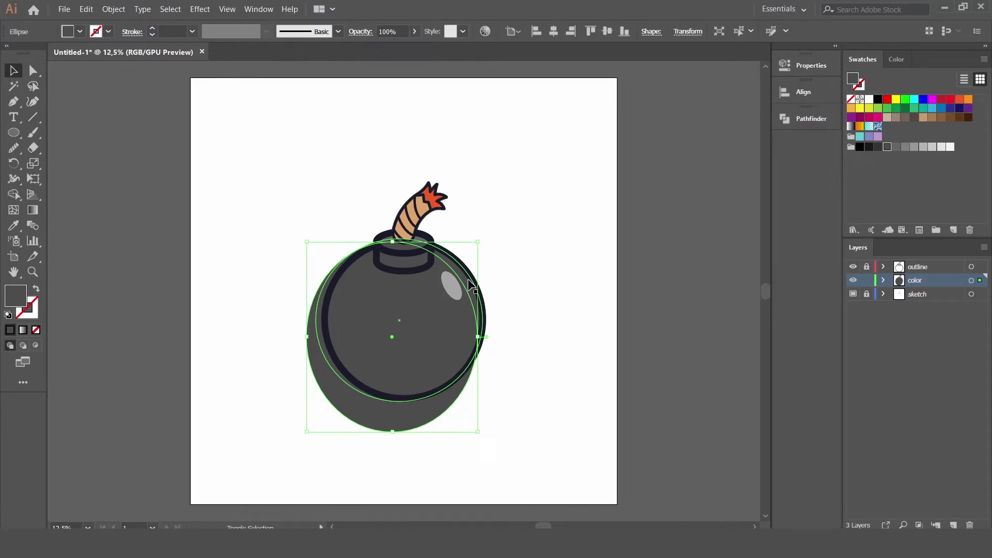
key(shift+ctrl+F9)
click(703, 148)
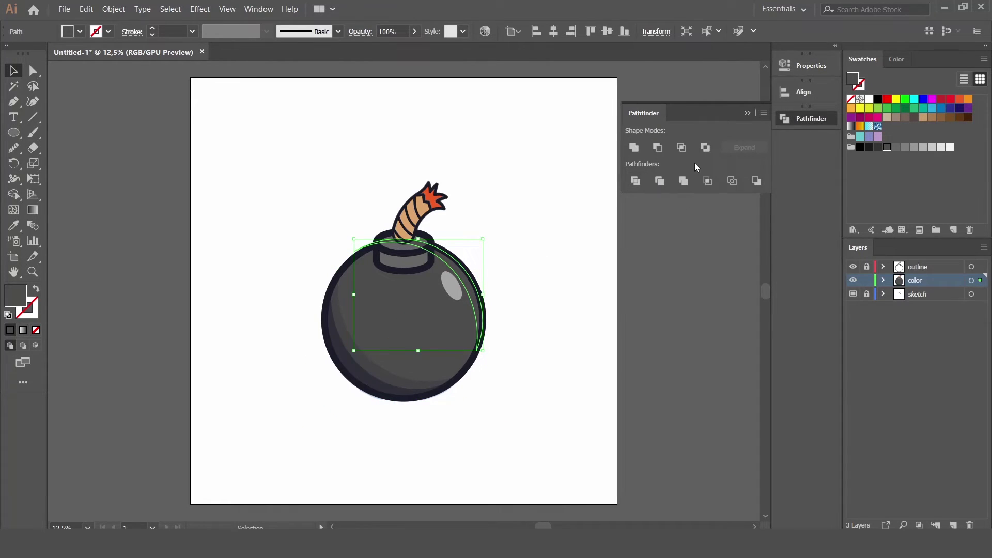
click(798, 117)
drag(482, 239, 480, 251)
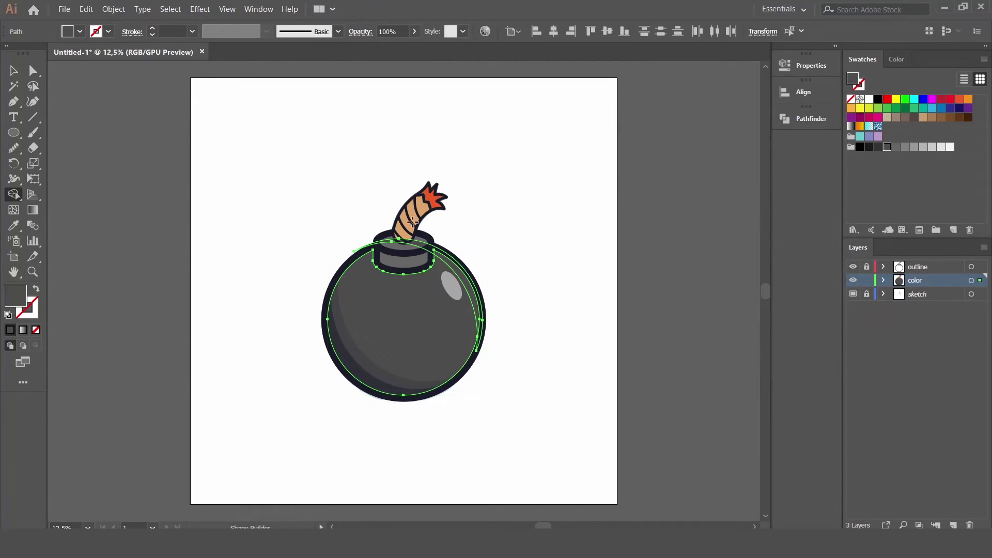
key(ctrl+4)
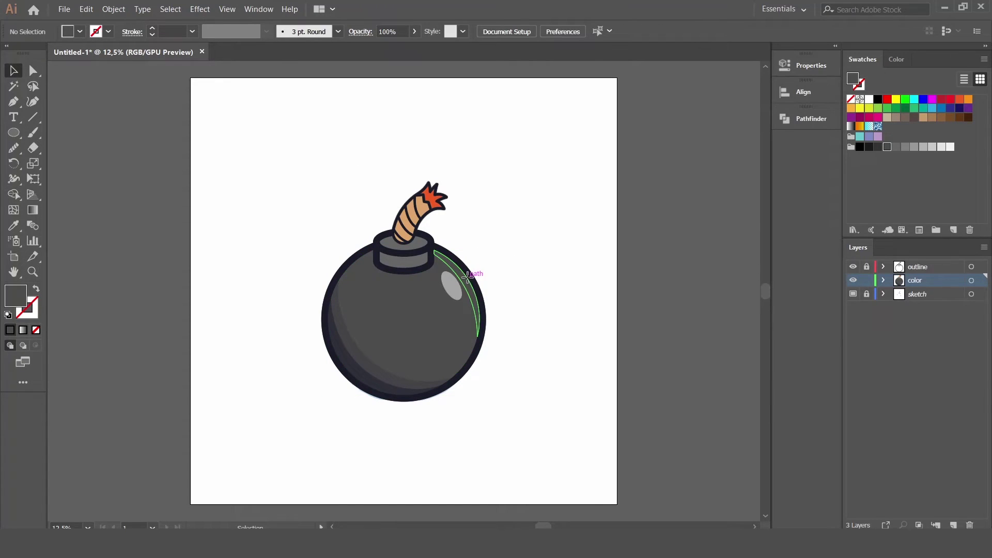
Fill the crescent highlight white at 20% opacity
key(i)
click(451, 285)
key(v)
double_click(385, 31)
text(20)
key(Return)
Lower the crescent highlight's opacity to 10%
click(506, 154)
click(472, 273)
double_click(386, 31)
text(10)
key(Return)
click(492, 160)
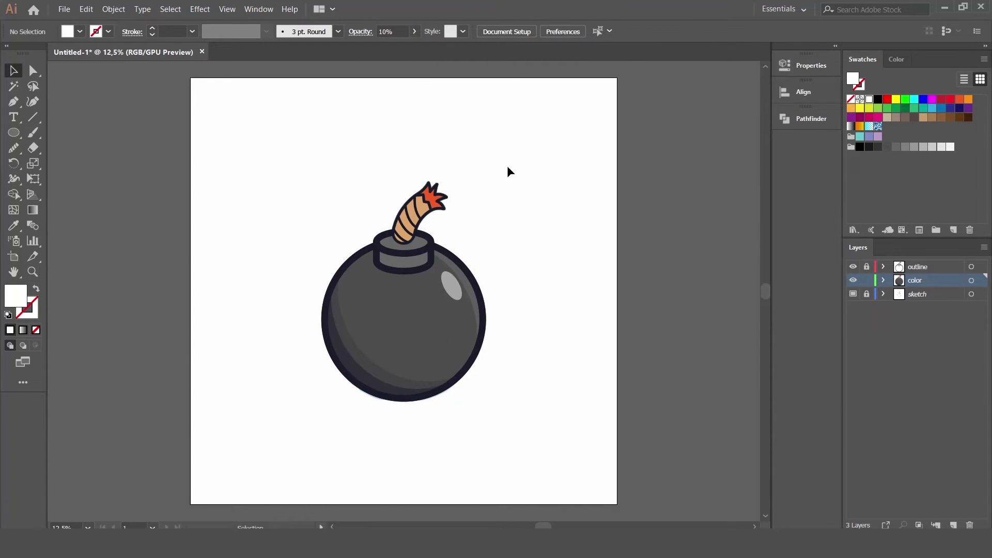
Unlock the outline layer and set the oval highlight to 40% opacity
click(455, 288)
click(438, 155)
click(867, 267)
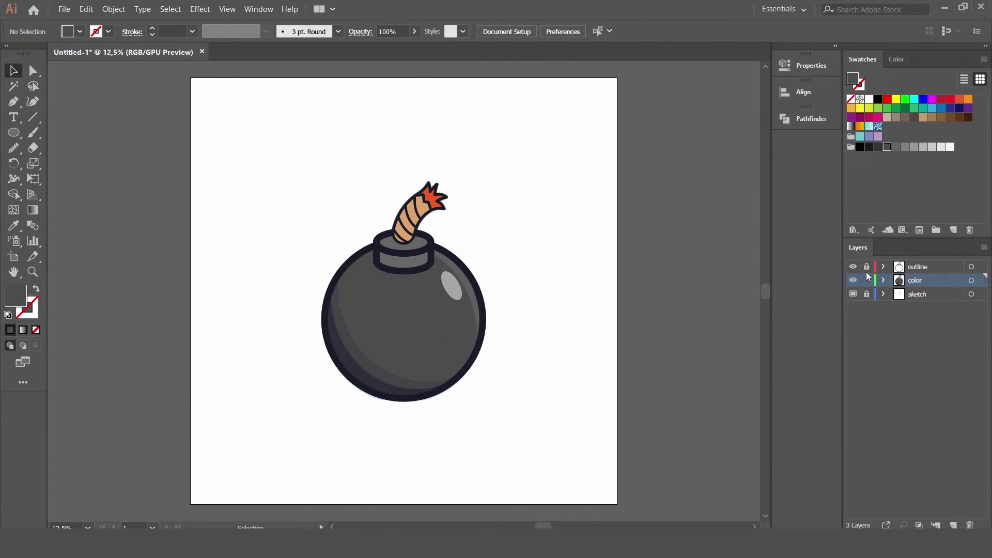
click(451, 285)
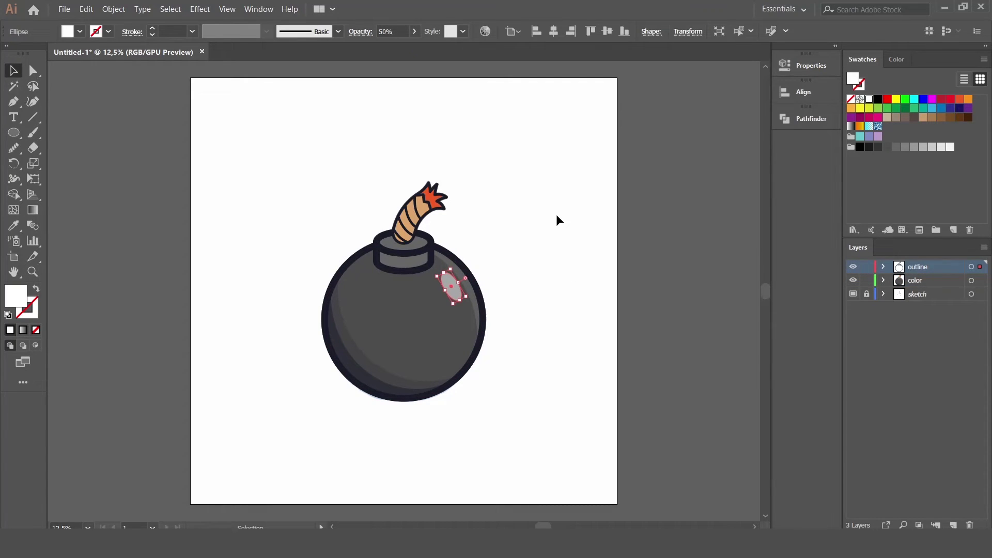
click(699, 268)
click(450, 287)
click(386, 31)
text(40)
key(Return)
click(627, 328)
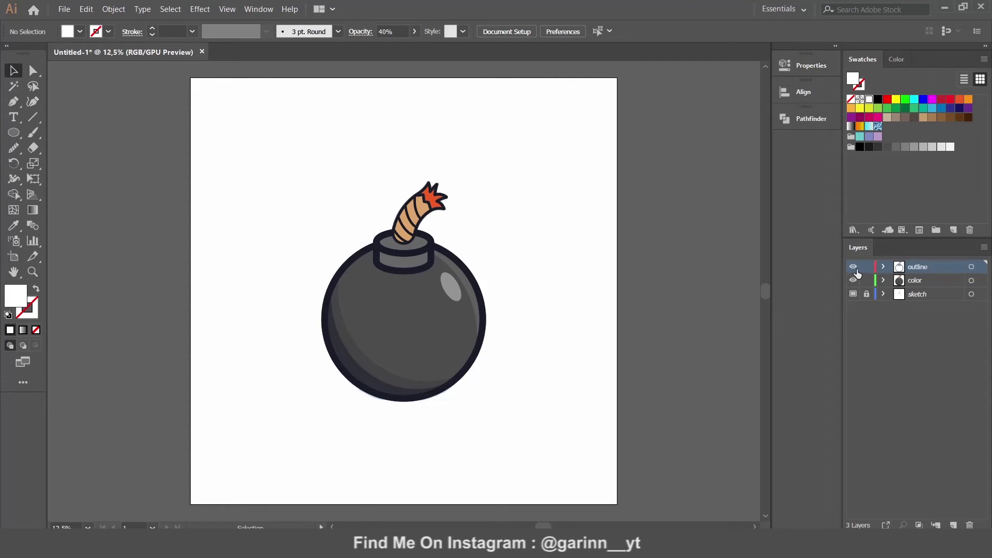
Set a fuse stripe's stroke to brown #966F48 in the Color Picker
alt+scroll(515, 236, up, 4)
alt+scroll(539, 197, down, 1)
scroll(436, 192, up, 1)
click(411, 209)
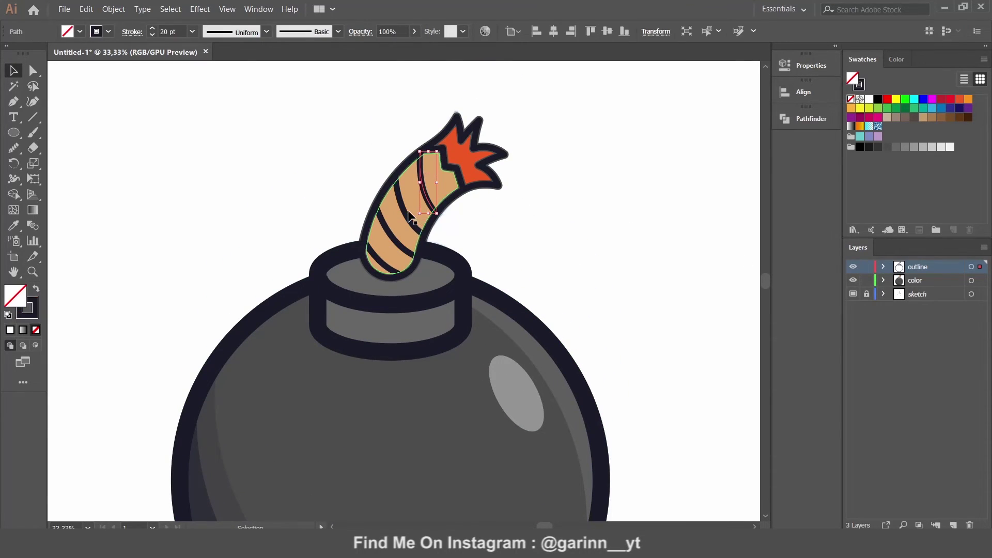
double_click(27, 308)
click(513, 327)
drag(514, 332, 514, 336)
click(408, 242)
click(632, 191)
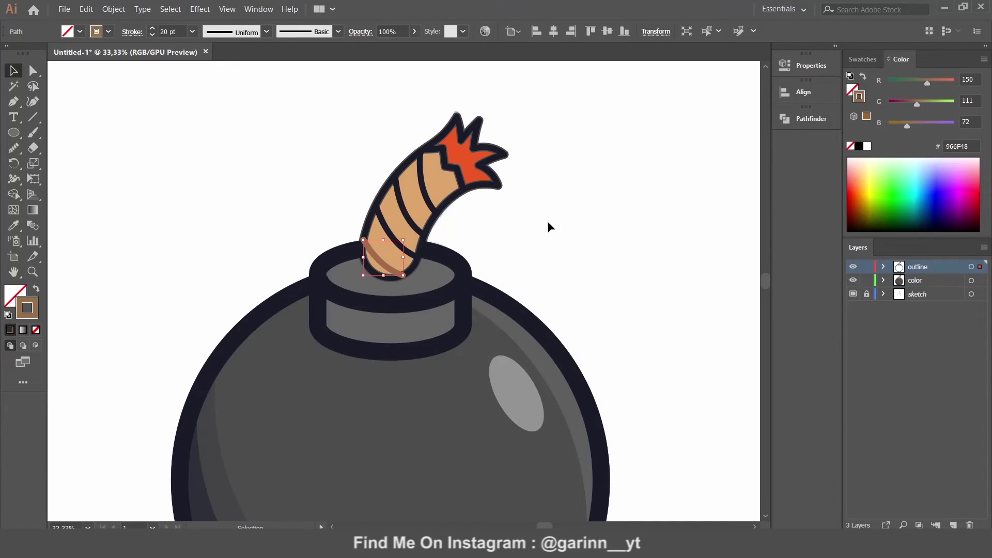
Eyedropper the brown stroke onto the remaining fuse stripes
shift+click(403, 217)
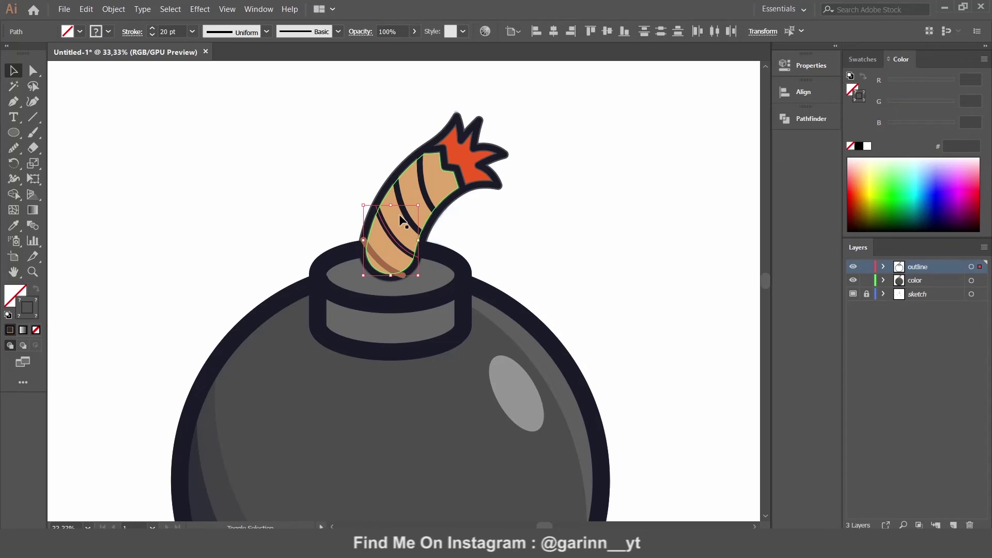
shift+click(428, 199)
key(i)
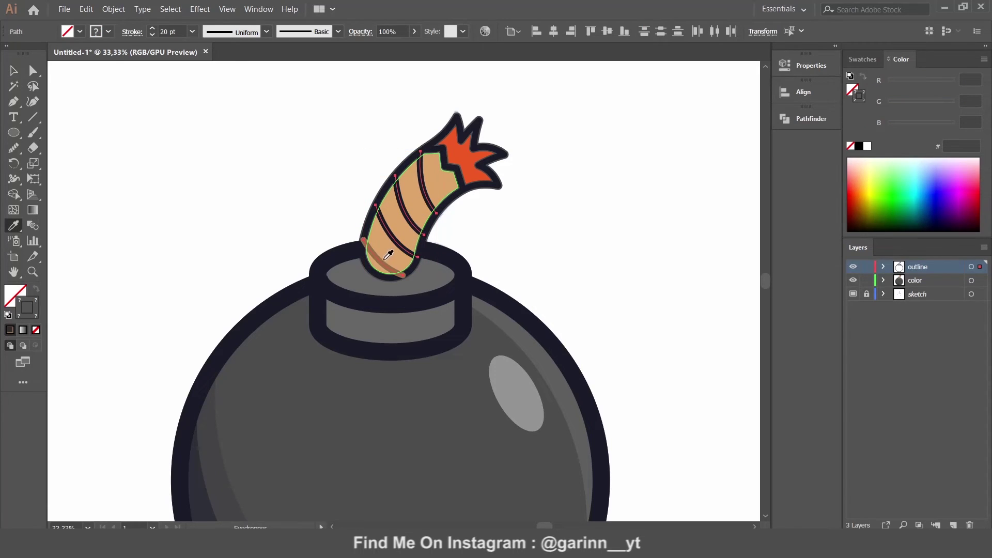
click(386, 255)
key(v)
Send the tan fuse body to the back, behind the stripes
right_click(421, 181)
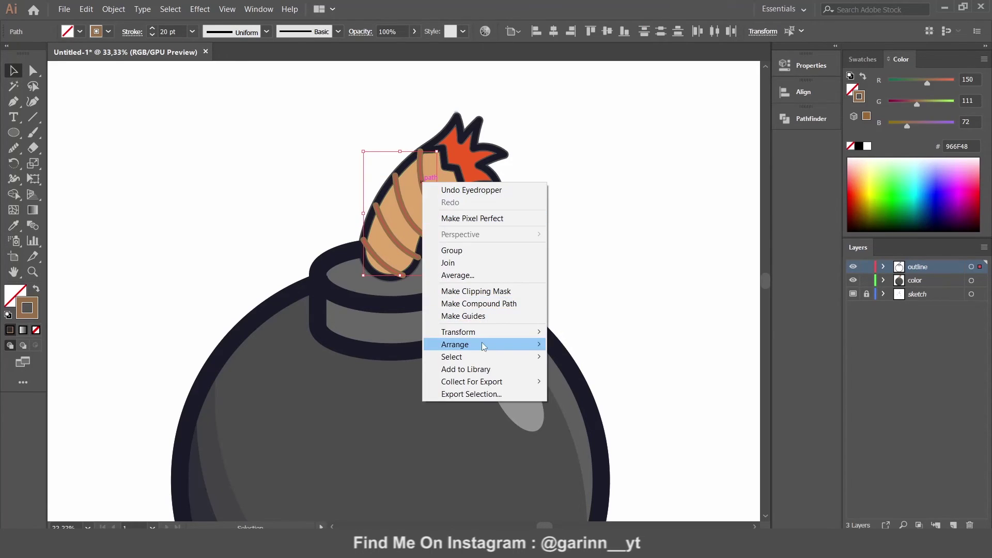
click(609, 382)
click(612, 221)
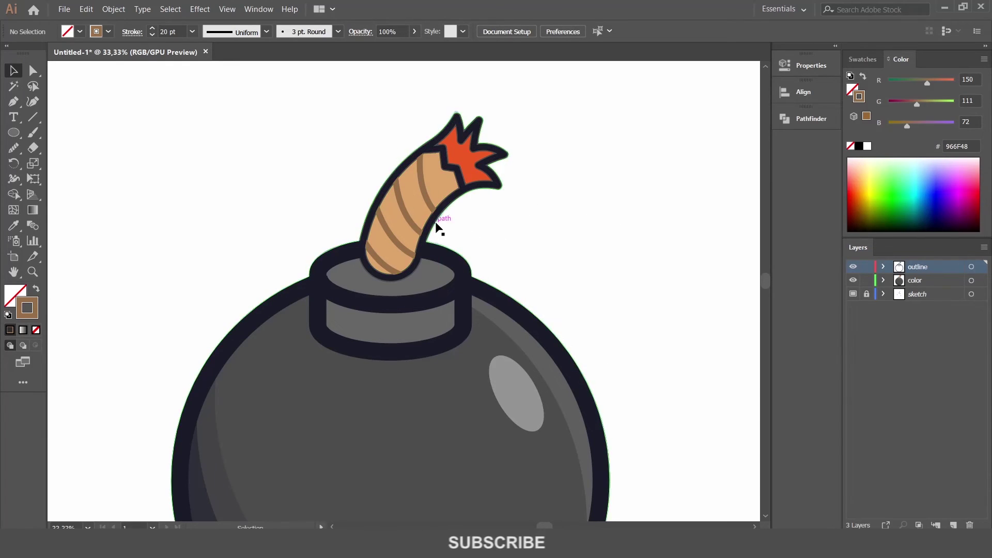
drag(442, 222, 483, 246)
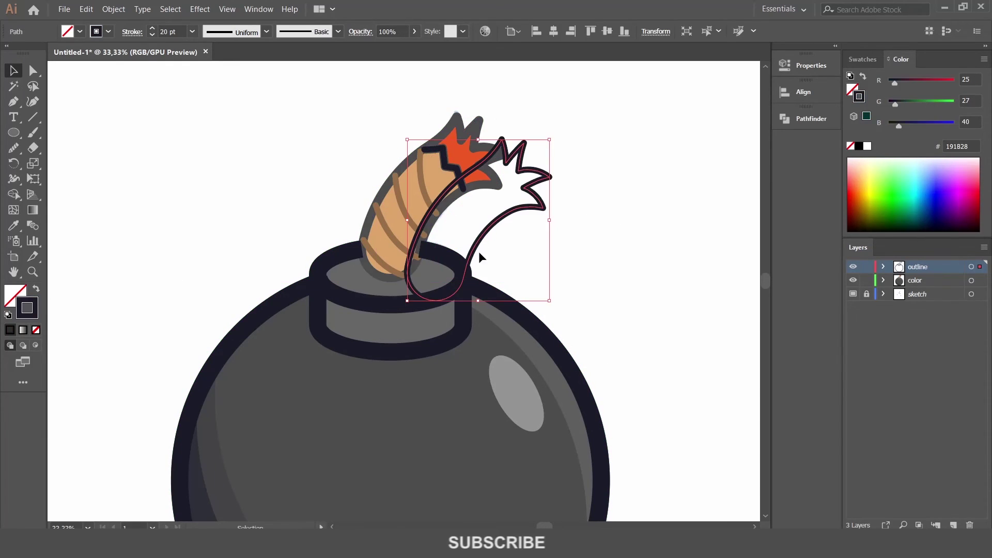
click(383, 199)
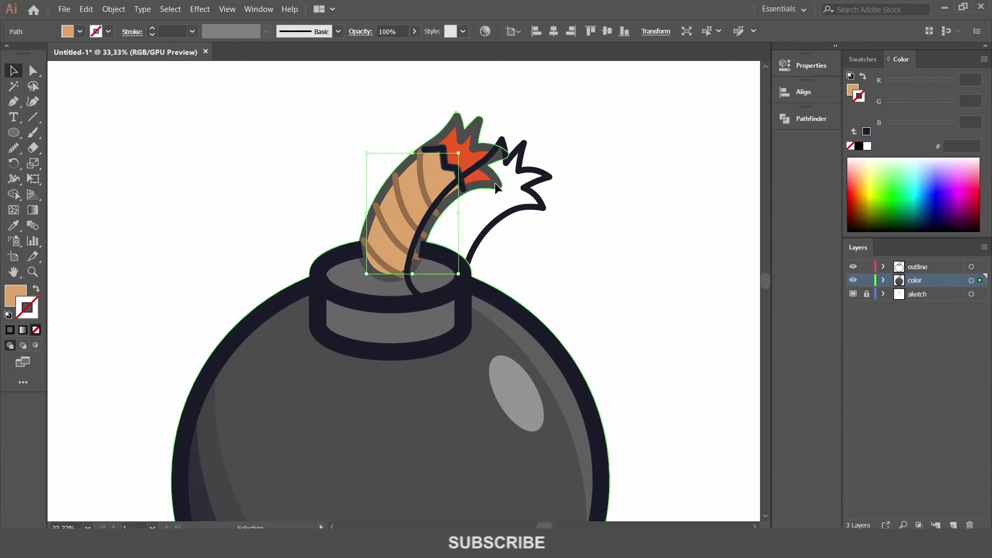
drag(496, 179, 626, 242)
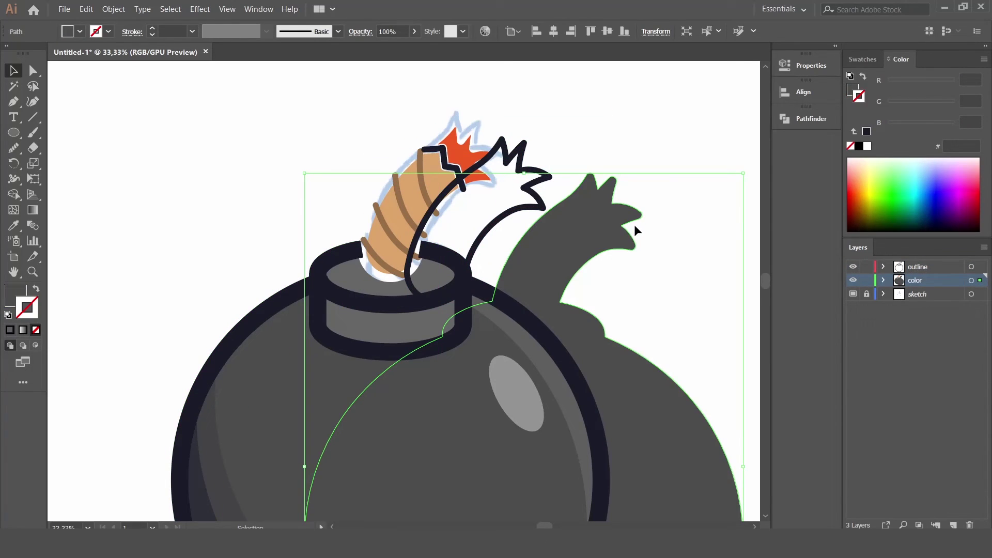
key(ctrl+z)
click(573, 226)
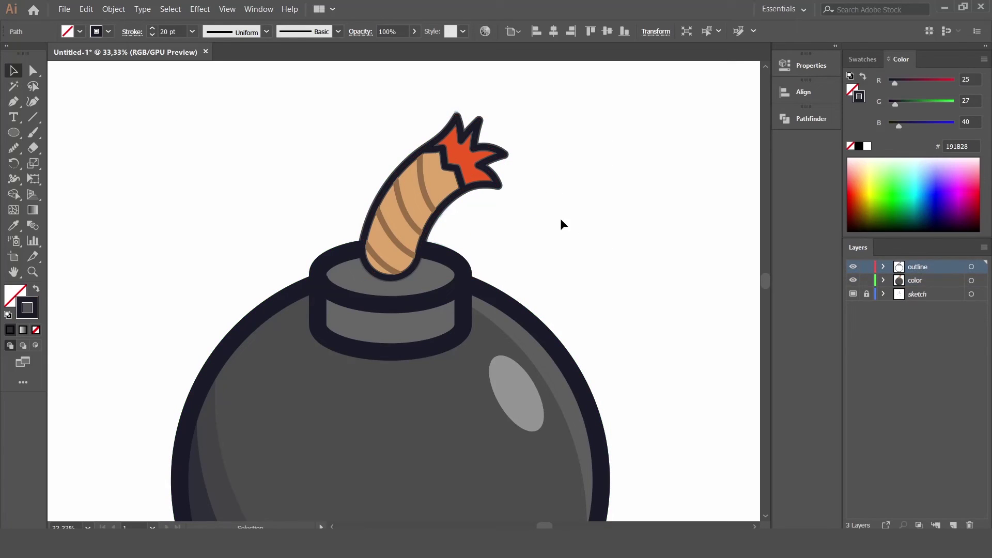
Set the dark fuse outline's stroke weight to 30 pt
click(498, 195)
click(187, 31)
text(30)
key(Return)
click(598, 195)
Nudge the orange flame onto the fuse tip and fit the artboard in view
drag(449, 167, 451, 164)
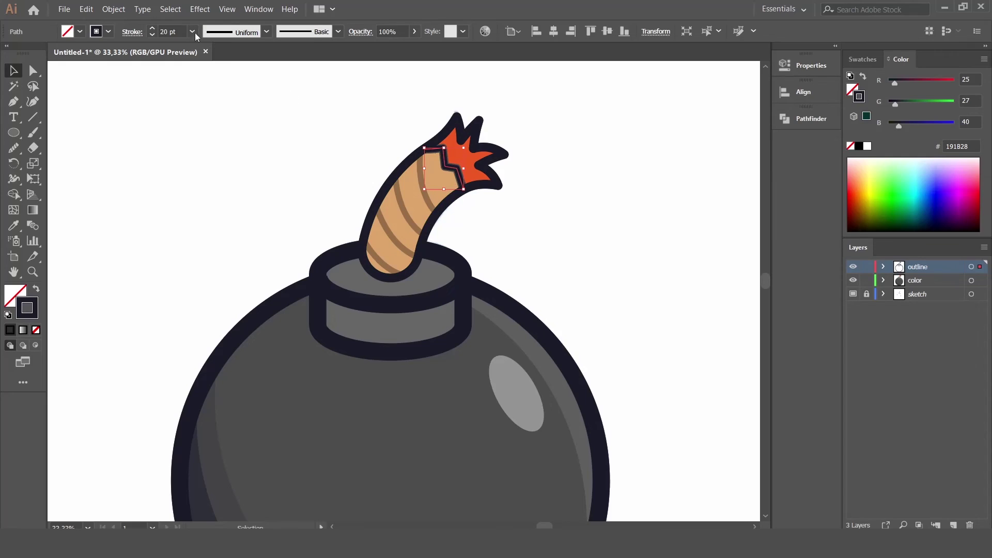
click(641, 231)
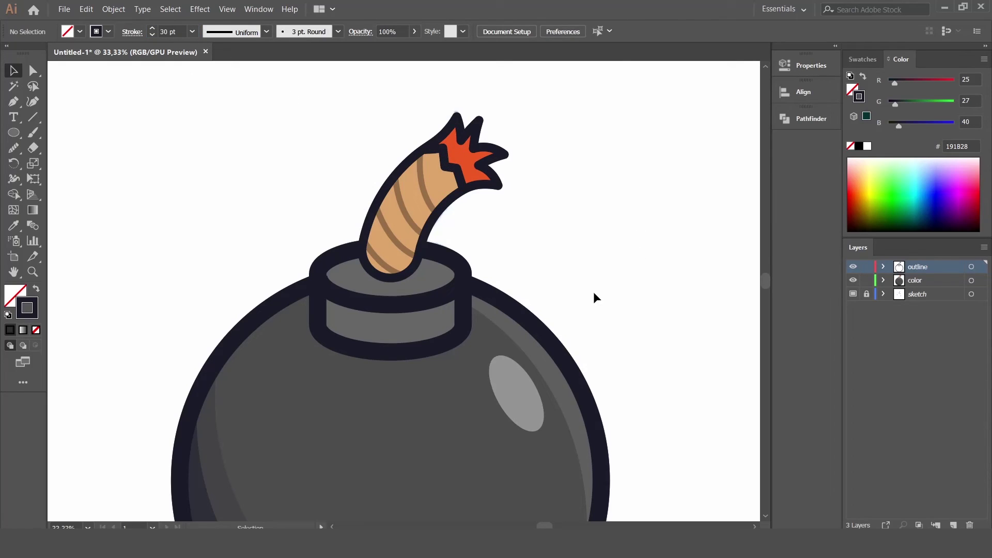
key(ctrl+equal)
key(ctrl+0)
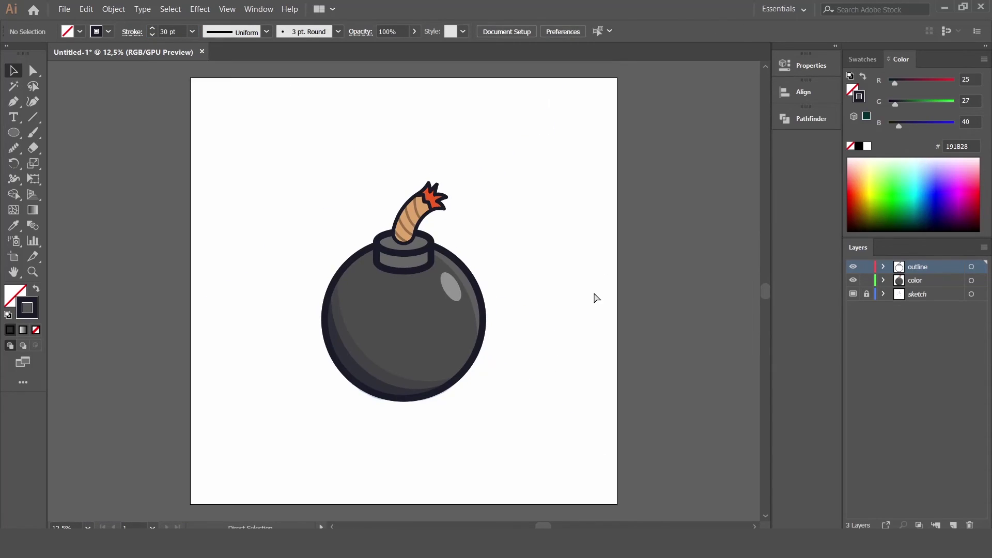